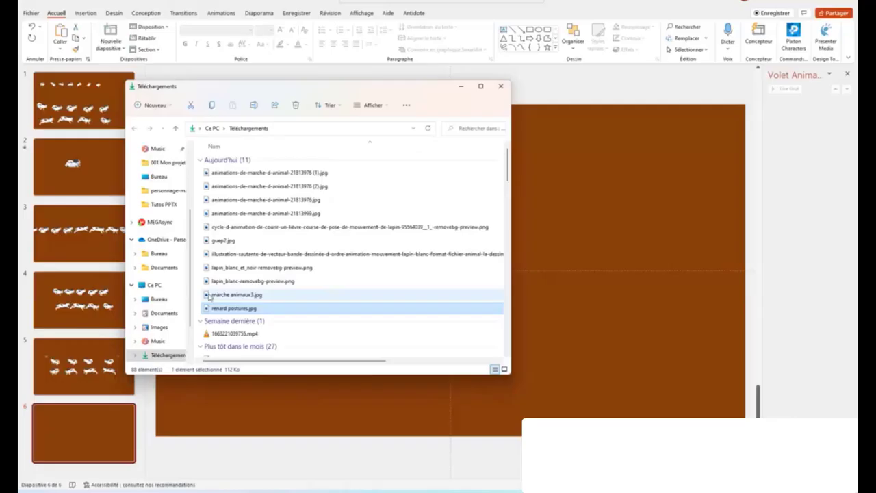
- Open marche animaux3.jpg from Téléchargements to preview the walking animals
double_click(208, 296)
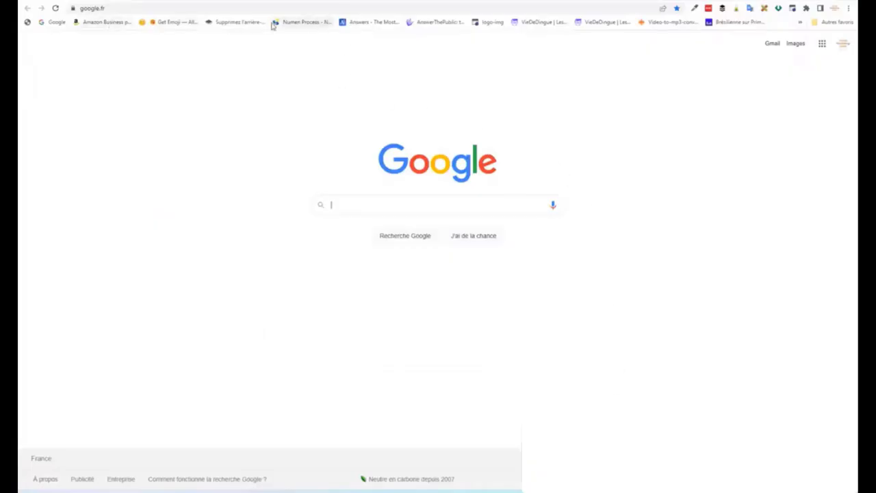
- Upload marche animaux3.jpg to remove.bg to strip its background, then return to PowerPoint
left_click(241, 24)
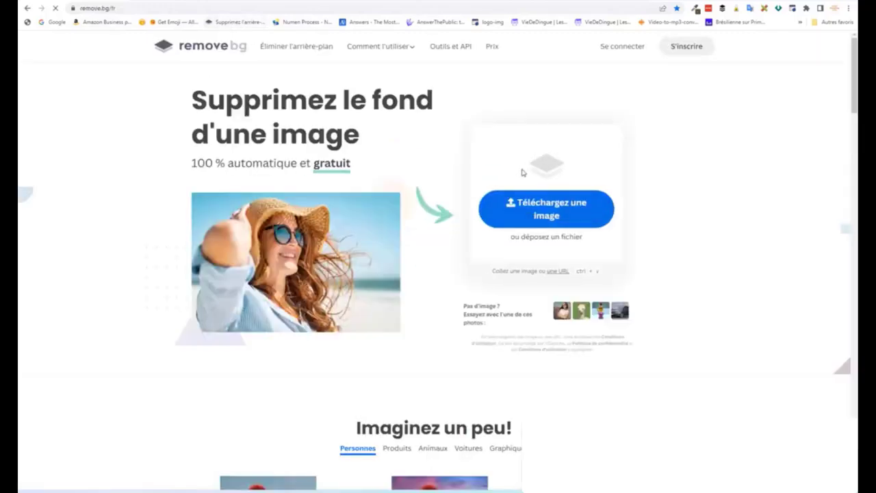
left_click(558, 213)
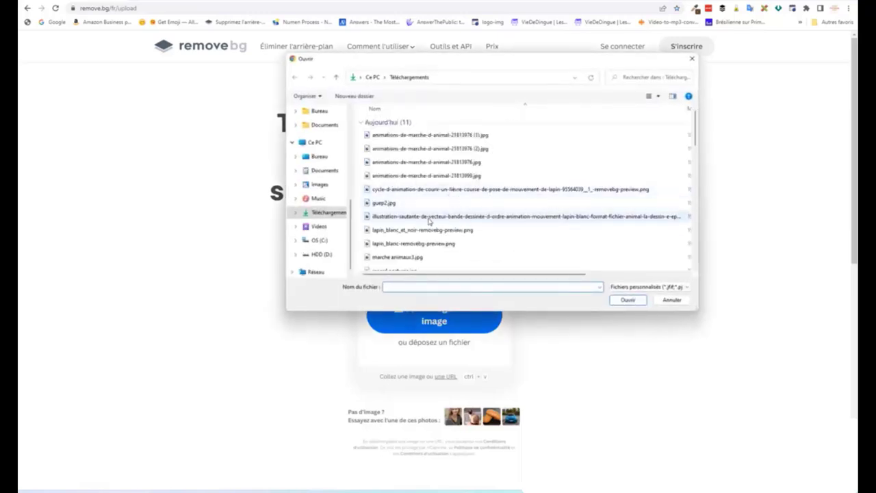
scroll(383, 230, "down", 1)
left_click(383, 227)
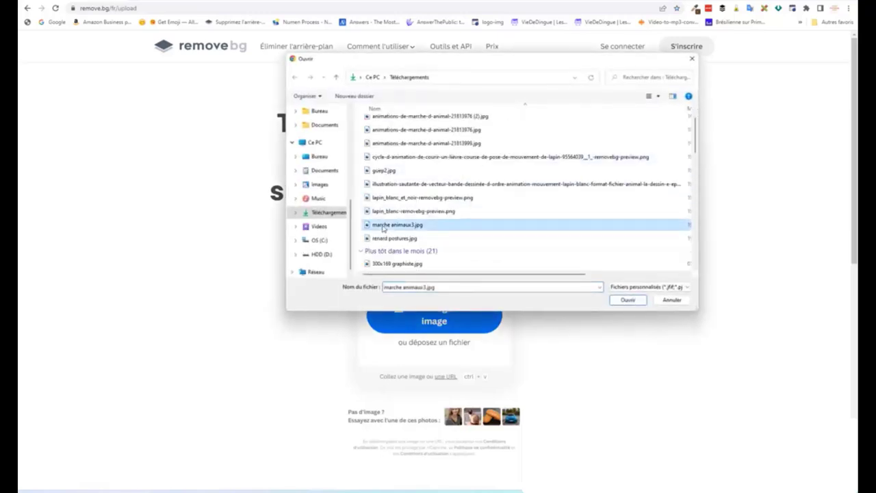
left_click(643, 302)
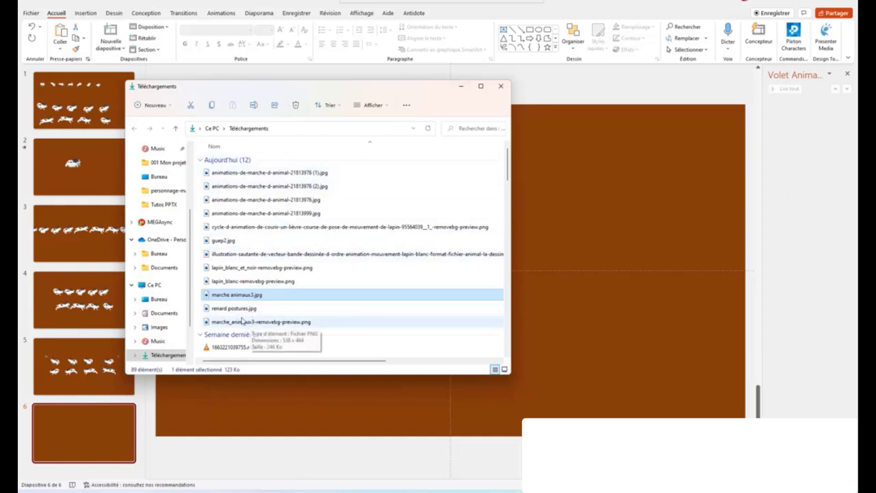
left_click(462, 91)
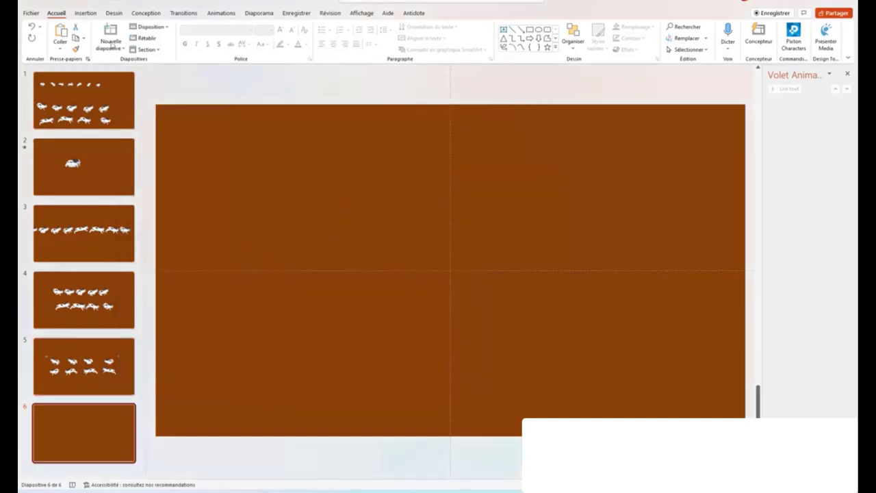
- Insert marche_animaux3-removebg-preview.png from Téléchargements onto slide 6
left_click(85, 13)
left_click(101, 47)
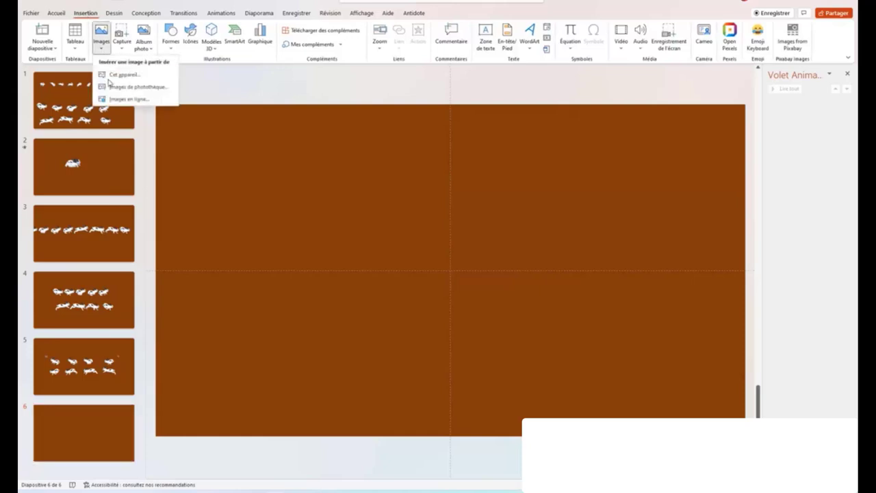
left_click(113, 75)
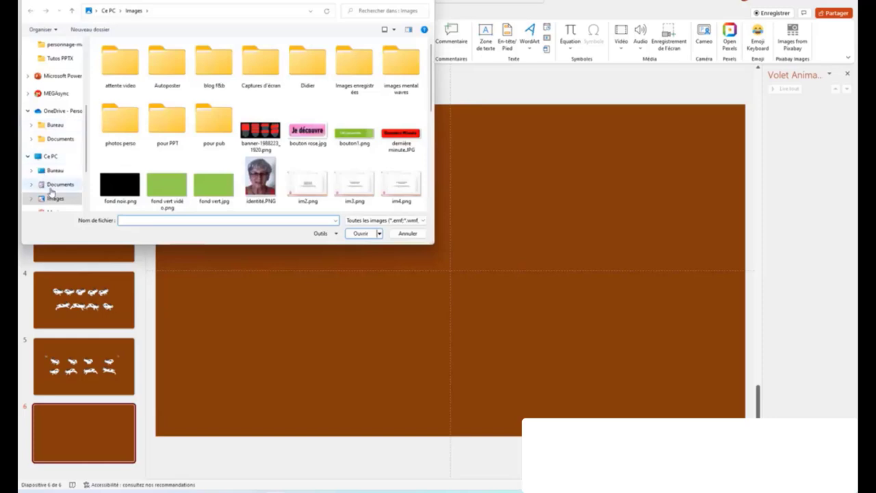
scroll(60, 137, "down", 3)
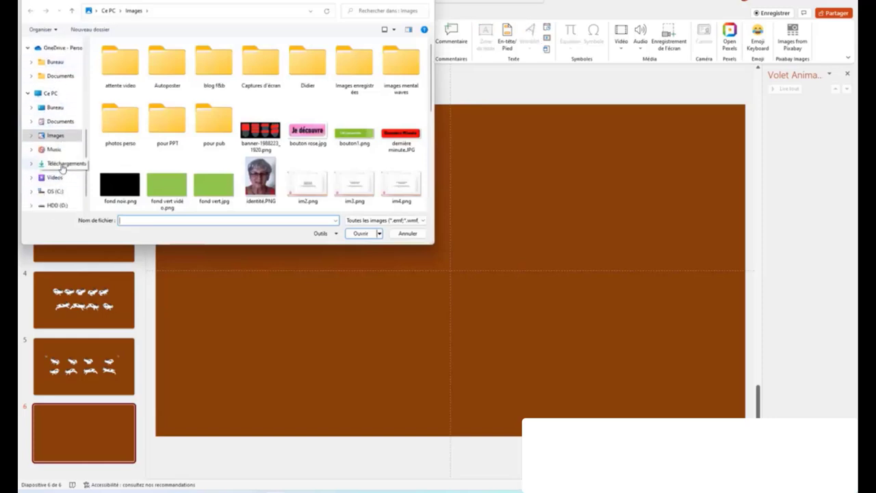
left_click(65, 164)
scroll(202, 142, "down", 2)
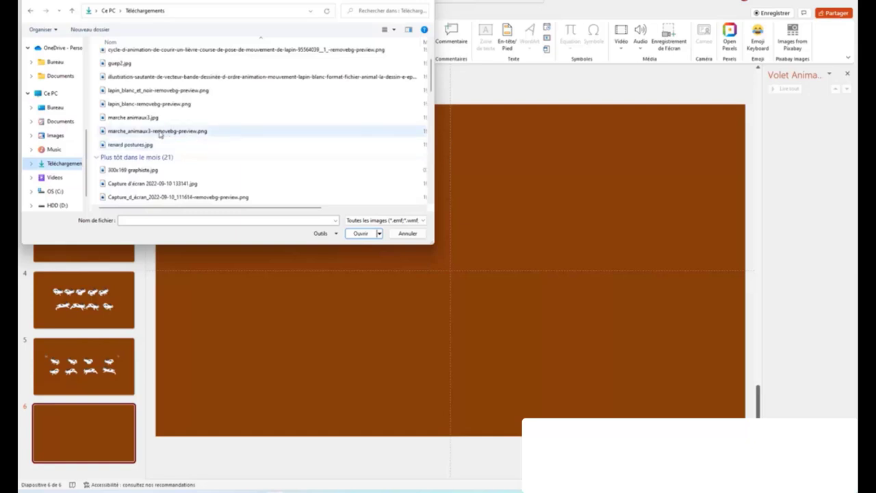
left_click(159, 134)
left_click(360, 234)
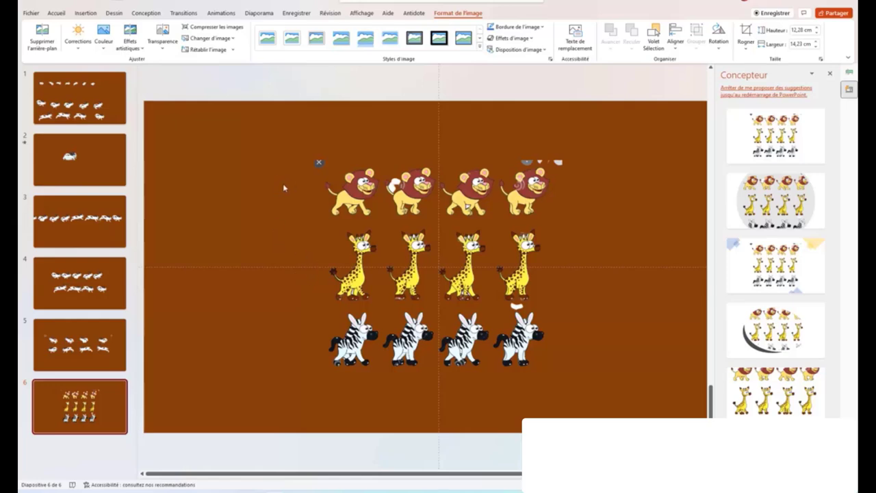
- Crop away the lions on top and zebras below, keeping only the four giraffes
left_click(444, 200)
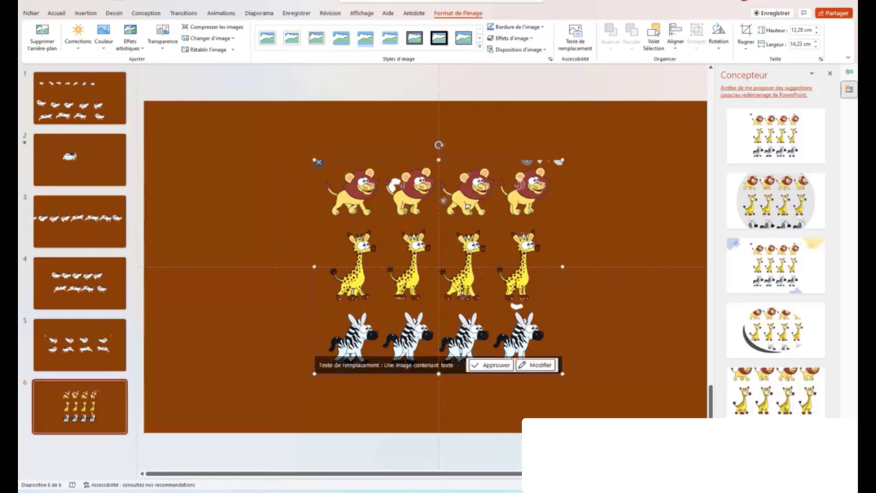
left_click(605, 229)
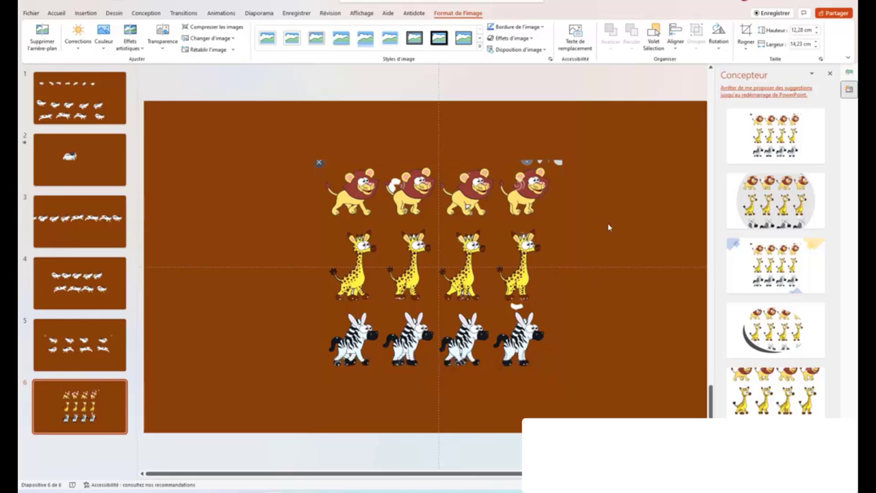
left_click(465, 204)
left_click(746, 35)
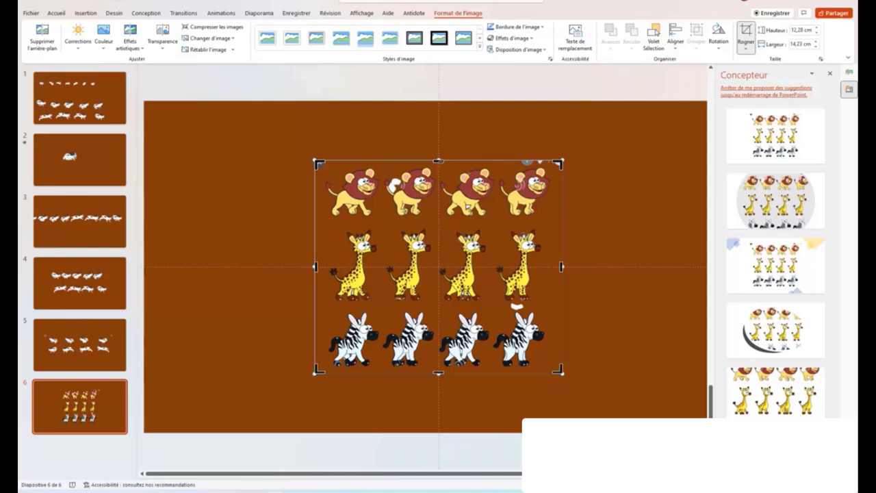
left_click_drag(438, 162, 442, 220)
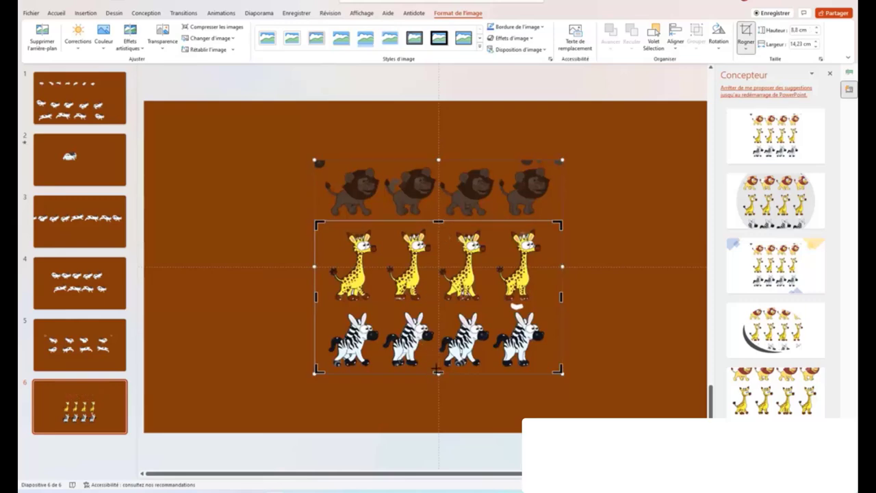
left_click_drag(438, 370, 446, 302)
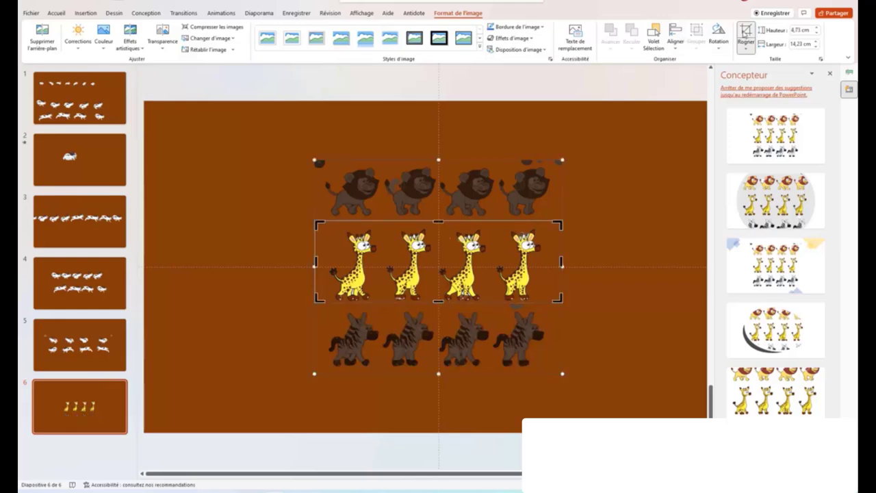
left_click(745, 35)
left_click(330, 363)
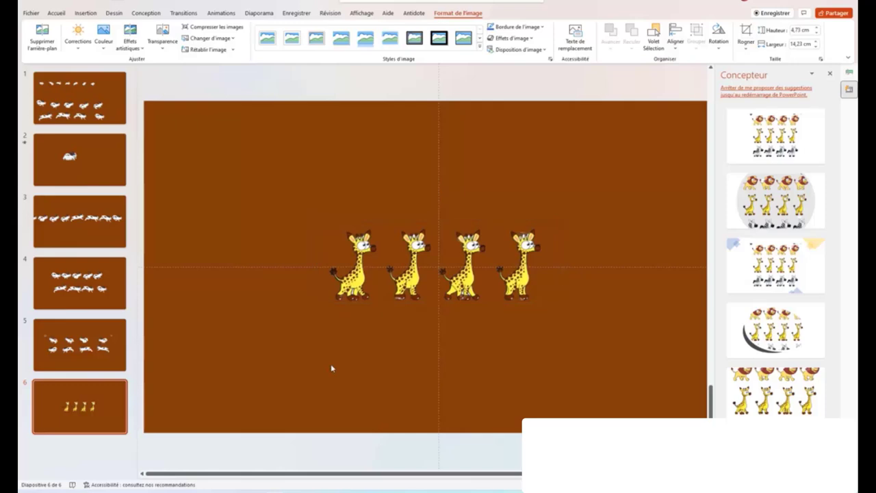
left_click(439, 258)
- Move the giraffe row left and crop its sides to the last giraffe (4.73 × 3.85 cm)
left_click_drag(438, 259, 260, 261)
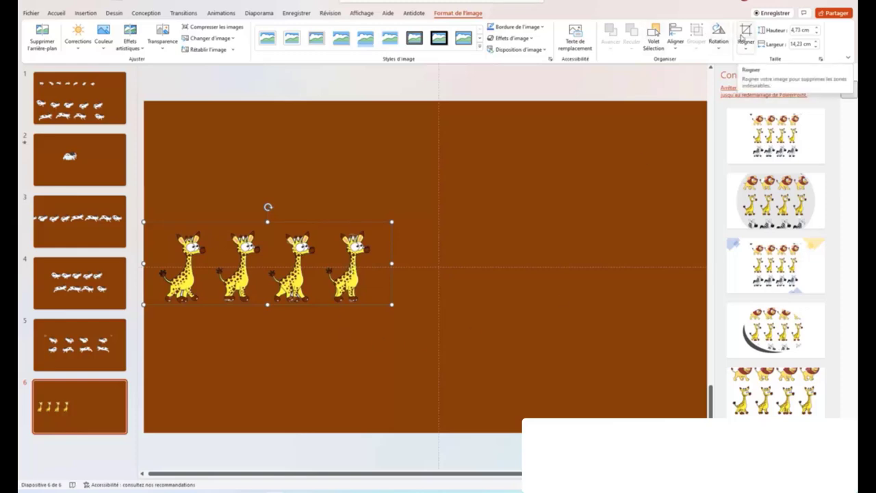
left_click(745, 35)
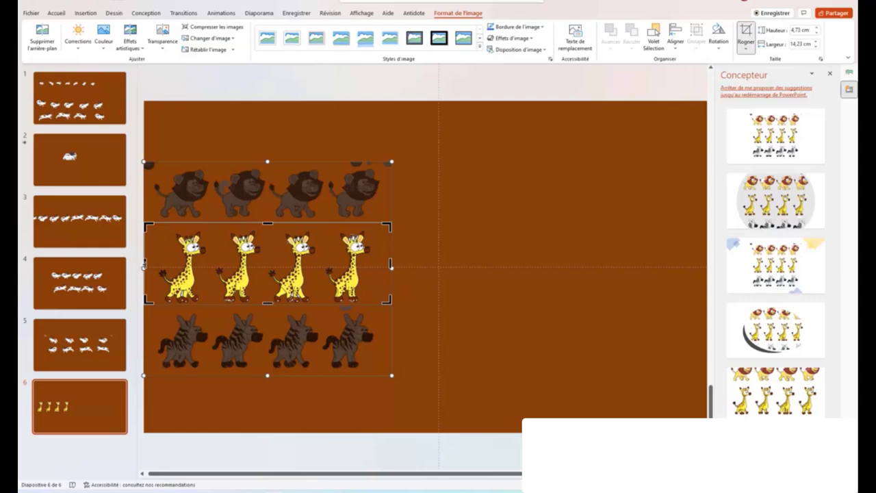
left_click_drag(145, 267, 315, 255)
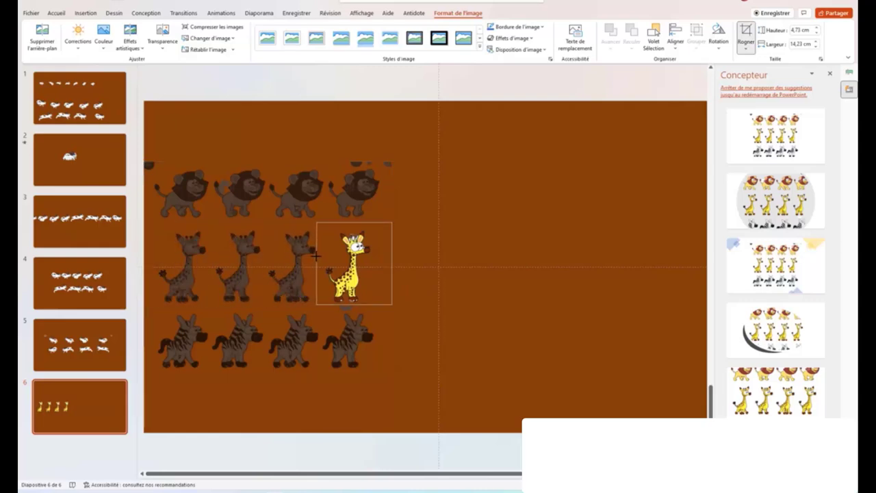
left_click_drag(315, 255, 317, 257)
left_click_drag(390, 267, 379, 266)
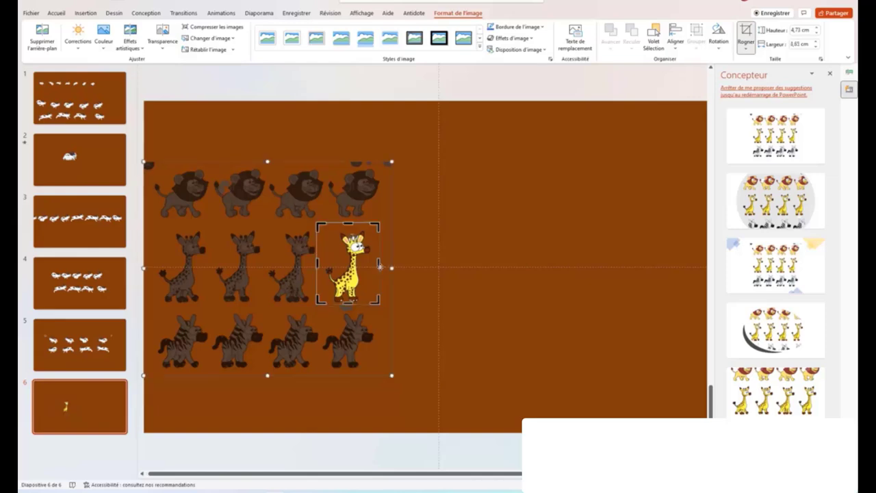
left_click(746, 30)
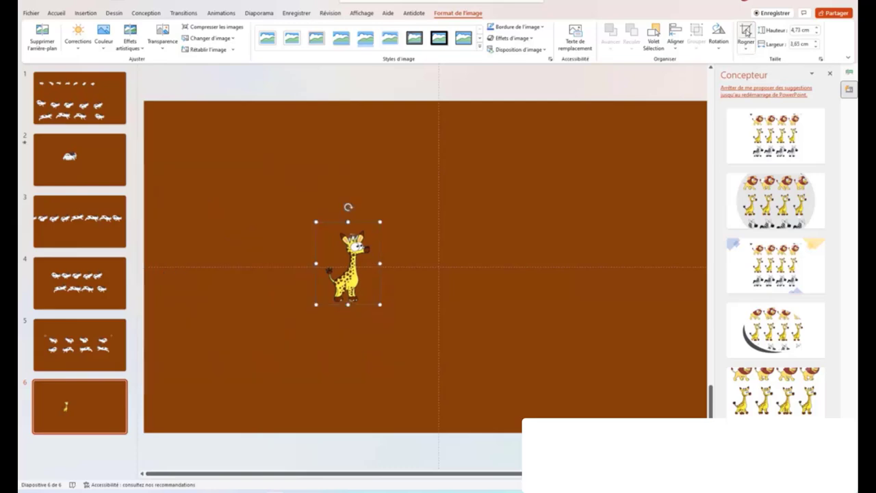
- Move the giraffe to the slide's left side and drop a copy of it to the right
left_click_drag(360, 257, 208, 264)
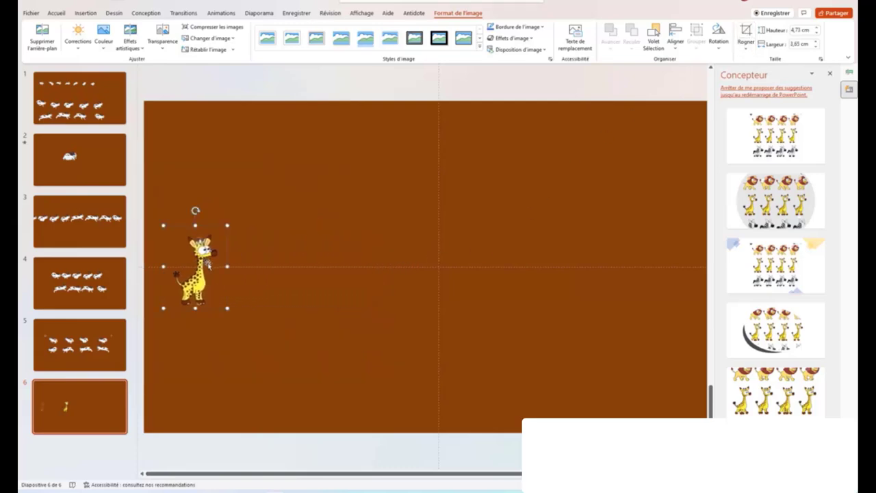
right_click(208, 264)
left_click(364, 316)
left_click_drag(200, 249, 263, 249)
left_click(290, 266)
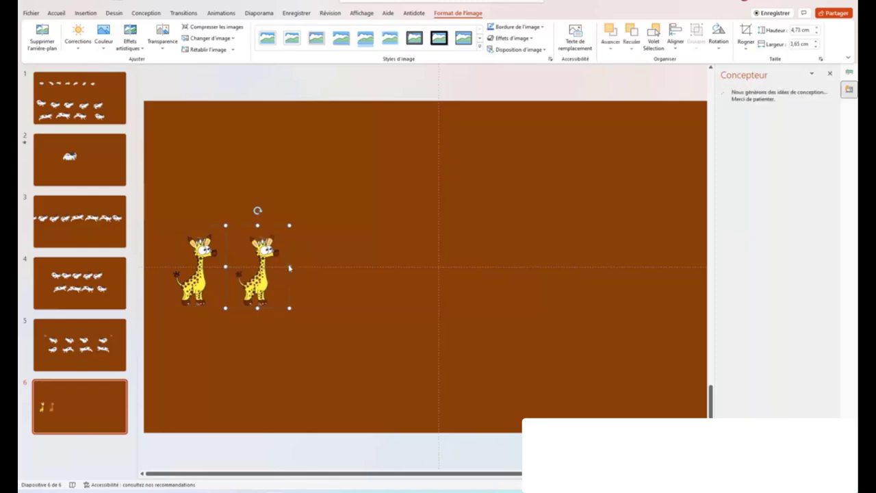
- Shift the copy's crop to a different walking pose and place it beside the first giraffe
left_click(749, 37)
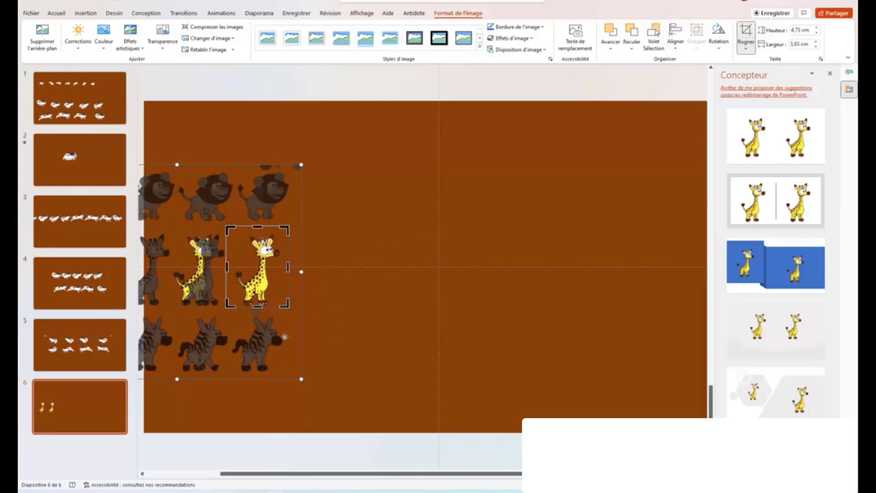
left_click_drag(284, 336, 447, 332)
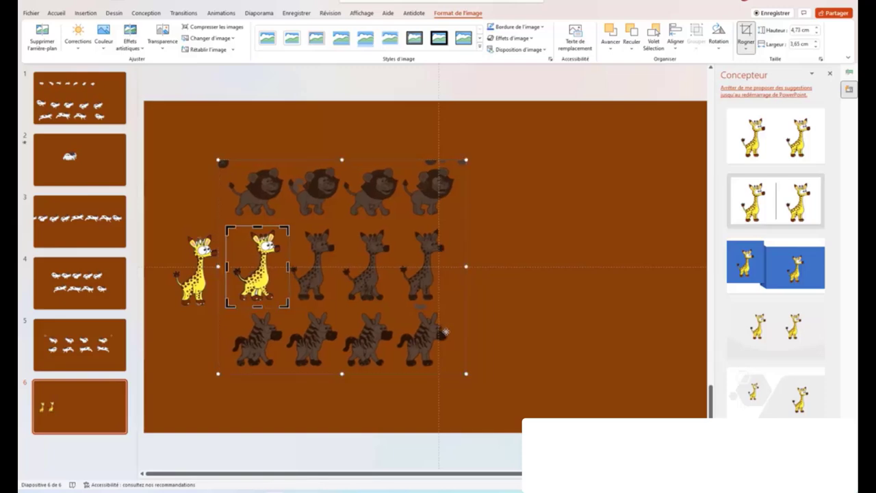
key("Escape")
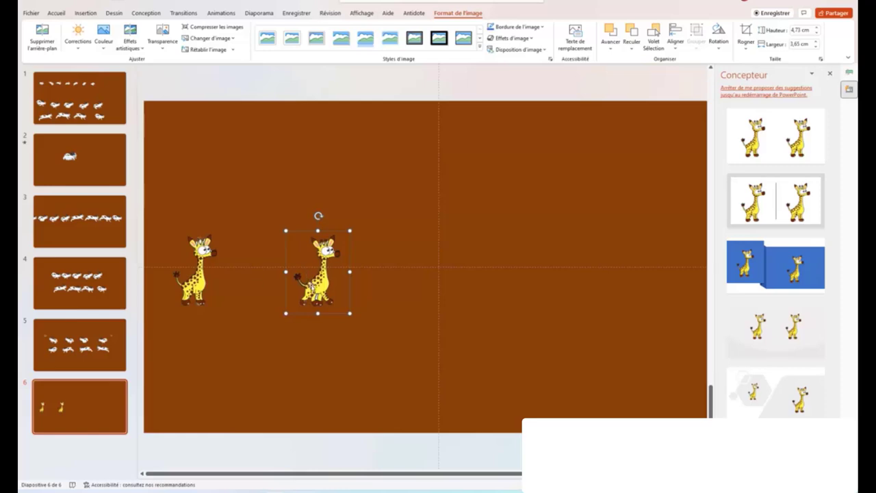
mouse_move(312, 287)
left_mouse_down()
mouse_move(245, 286)
mouse_move(296, 284)
left_mouse_up()
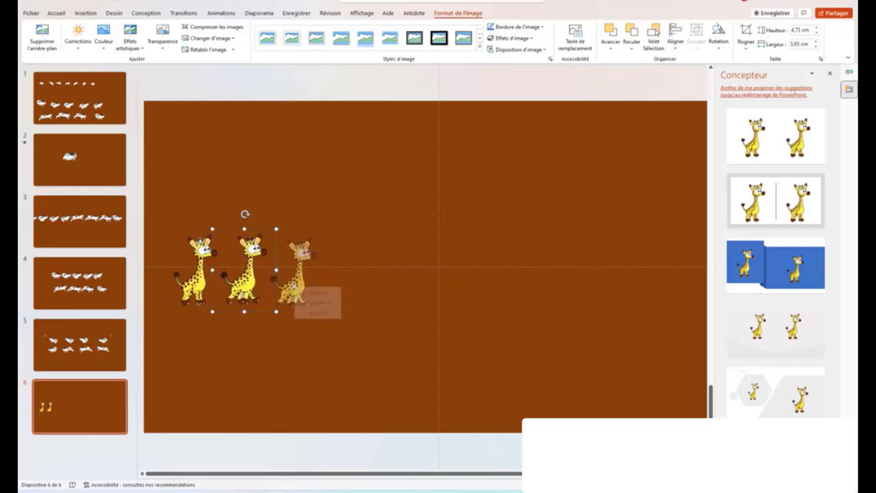
- Add a third giraffe copy and crop it to show another giraffe frame
left_click(324, 306)
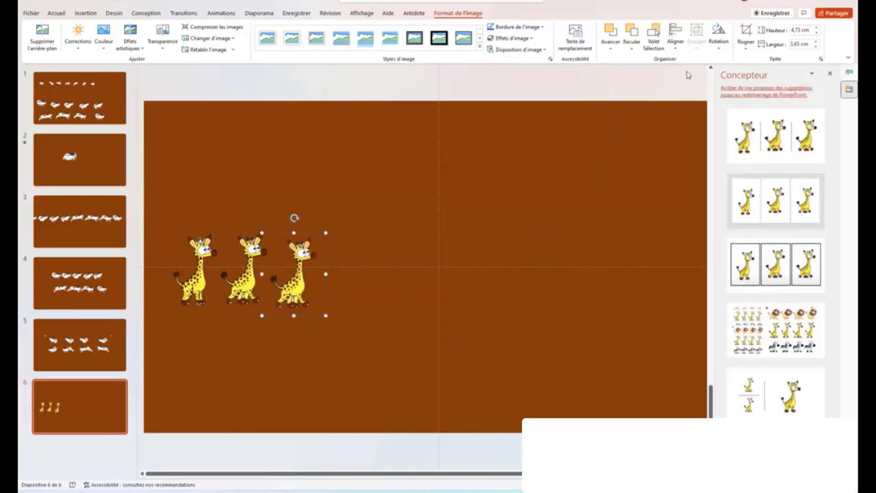
left_click(746, 31)
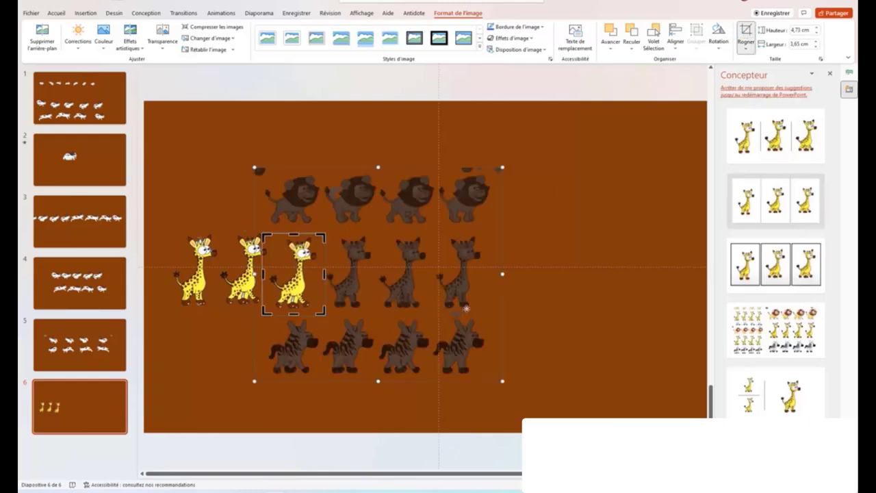
left_click_drag(450, 304, 402, 302)
left_click(747, 33)
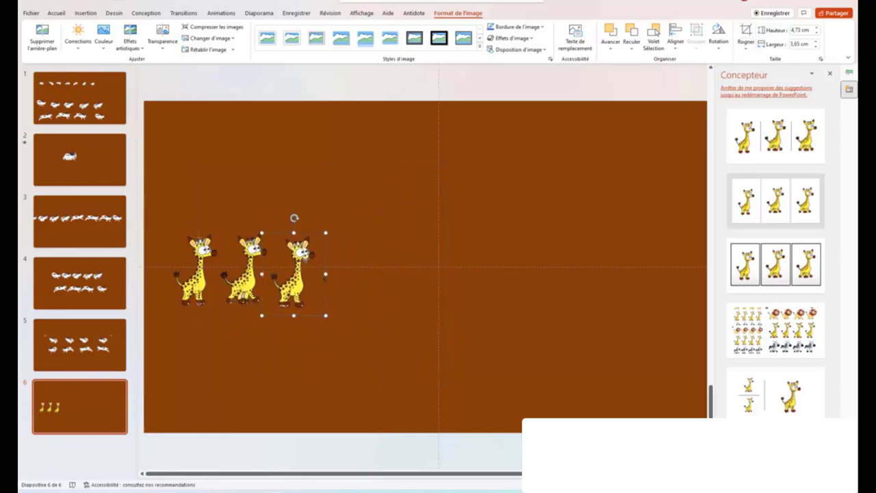
- Copy the third giraffe as a fourth and crop it to a different walking pose
left_click_drag(307, 255, 354, 256)
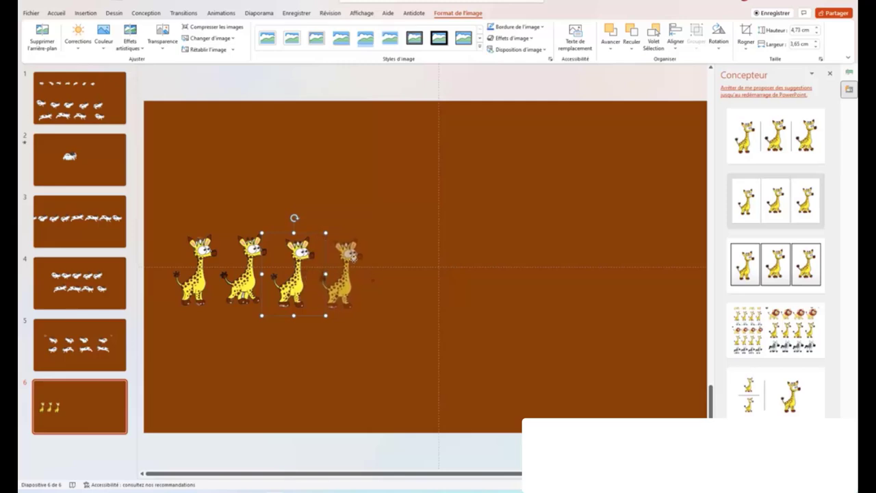
left_click_drag(353, 256, 353, 260)
left_click(375, 276)
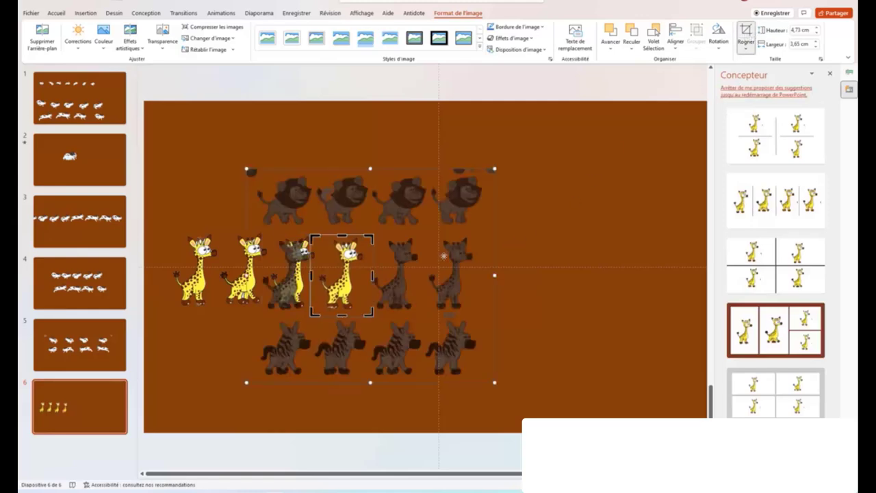
left_click_drag(407, 309, 347, 301)
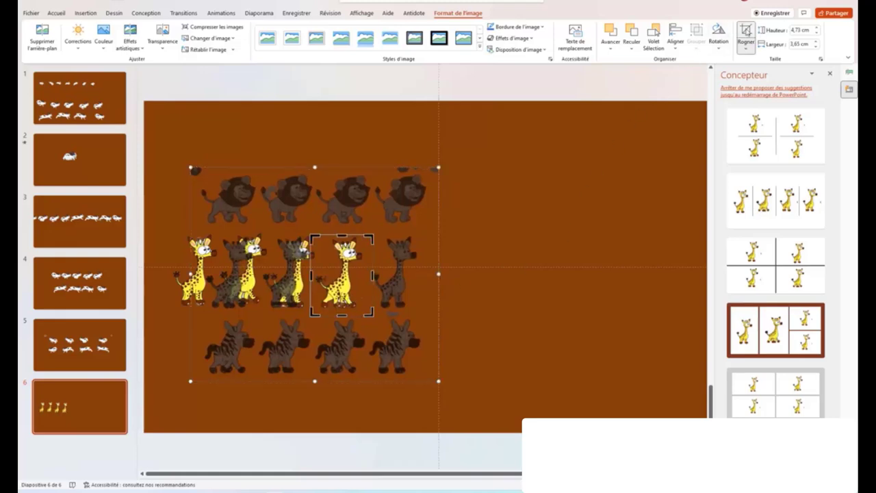
left_click(746, 33)
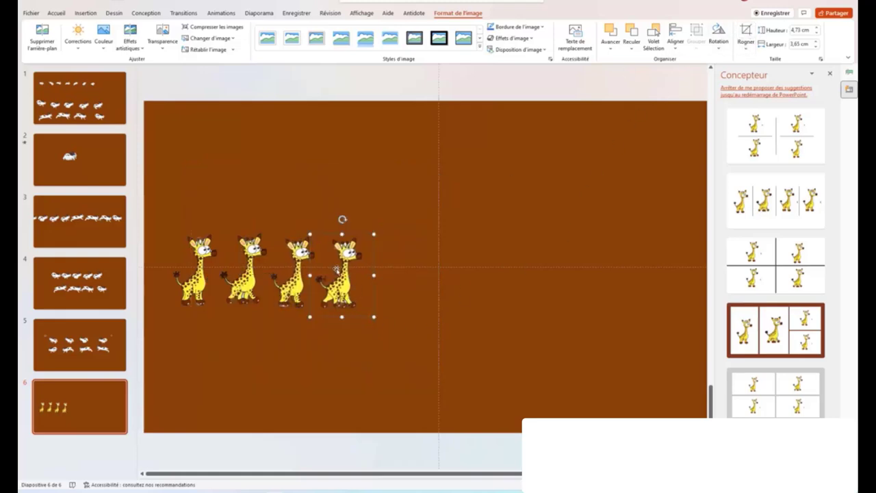
mouse_move(347, 278)
left_mouse_down()
mouse_move(401, 284)
mouse_move(397, 276)
left_mouse_up()
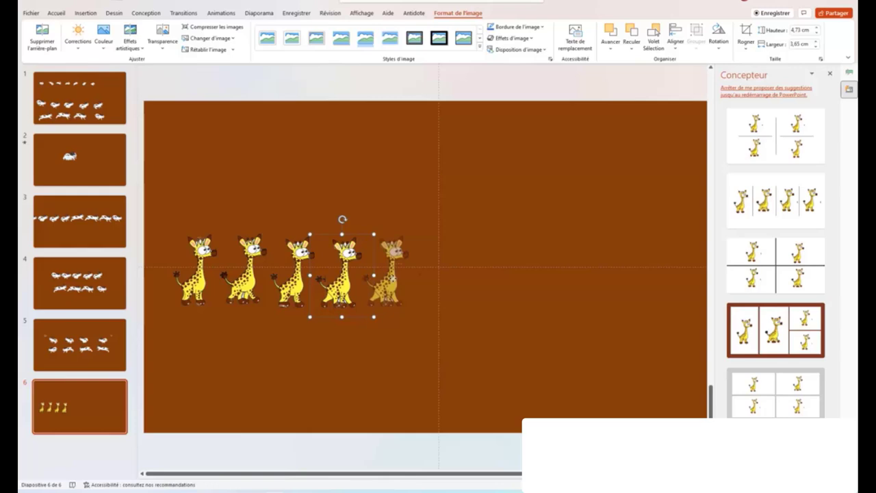
right_click(393, 277)
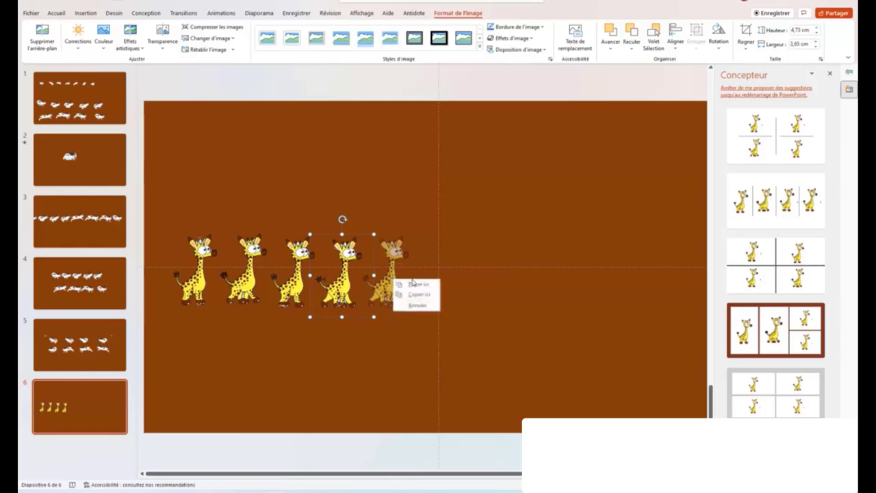
left_click(419, 294)
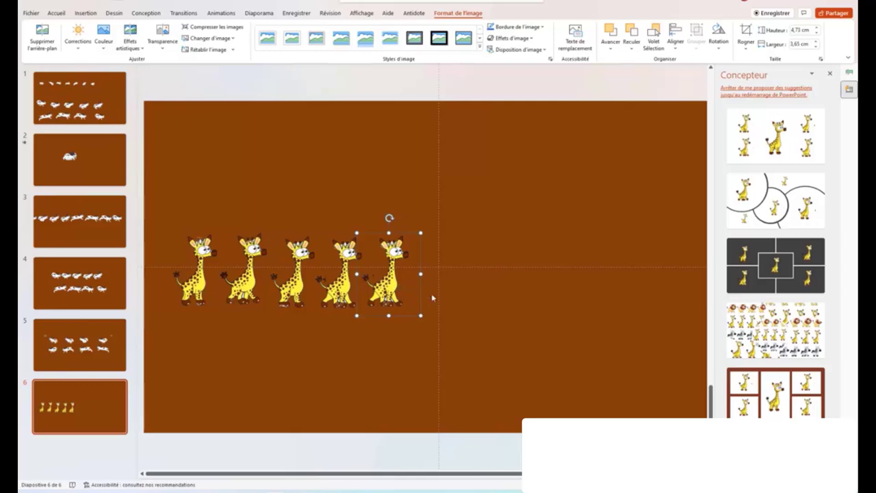
key("Delete")
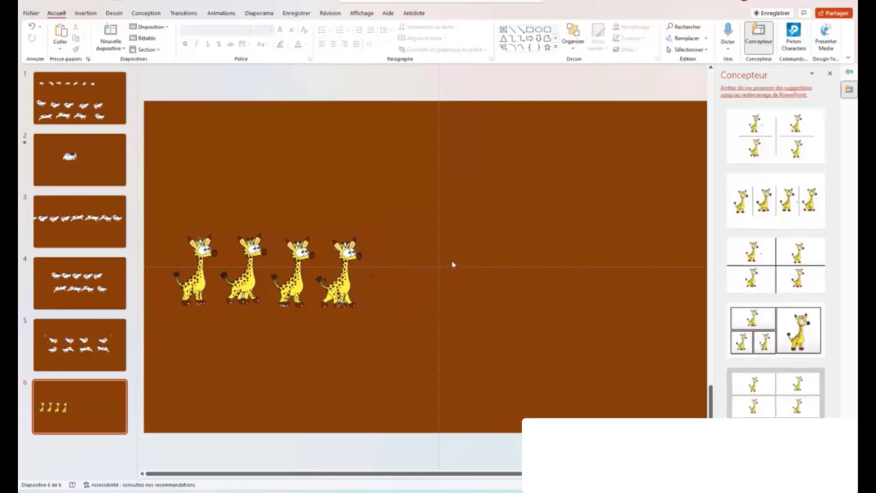
- Move the four giraffes up toward the upper left into a closer row
left_click_drag(191, 282, 171, 241)
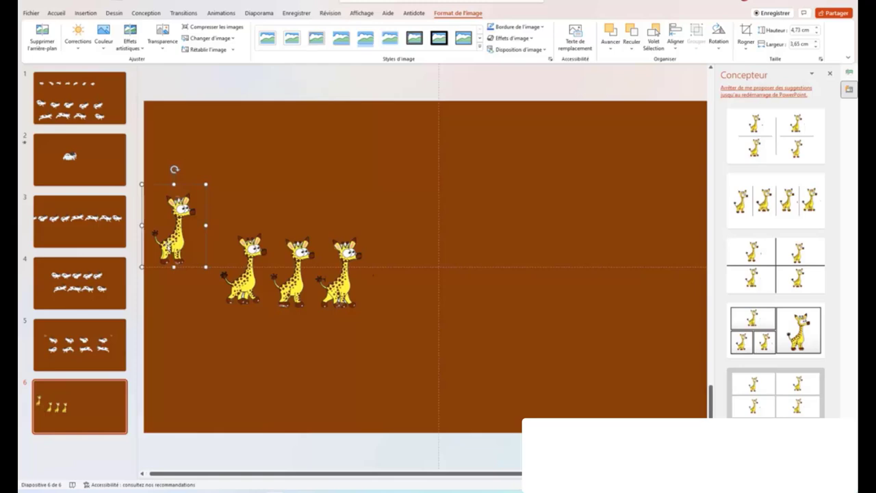
key("Down")
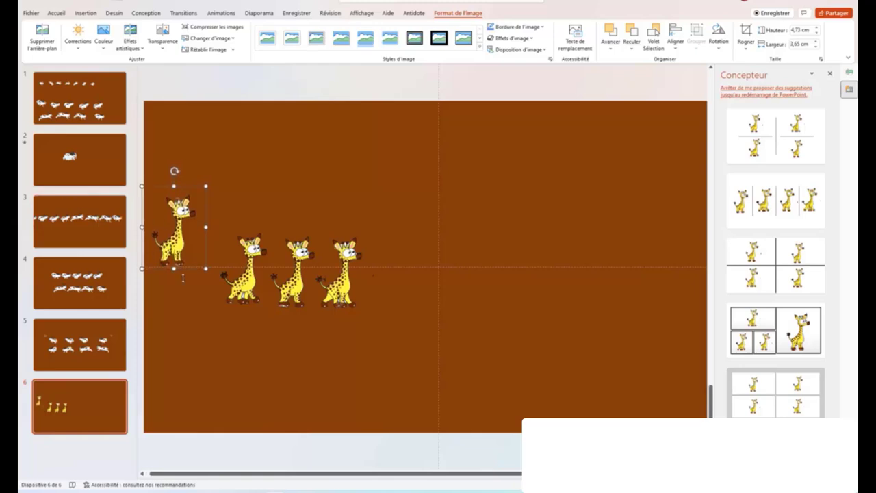
left_click_drag(257, 301, 230, 263)
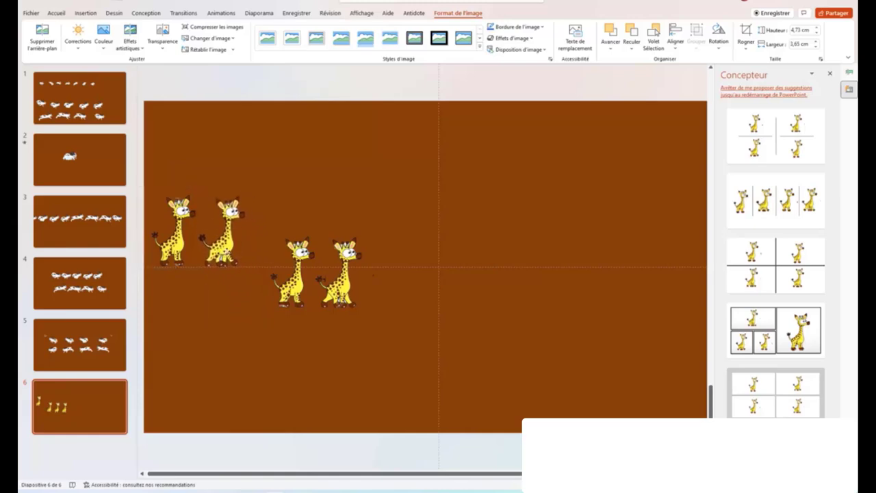
mouse_move(290, 288)
left_mouse_down()
mouse_move(271, 240)
mouse_move(285, 239)
left_mouse_up()
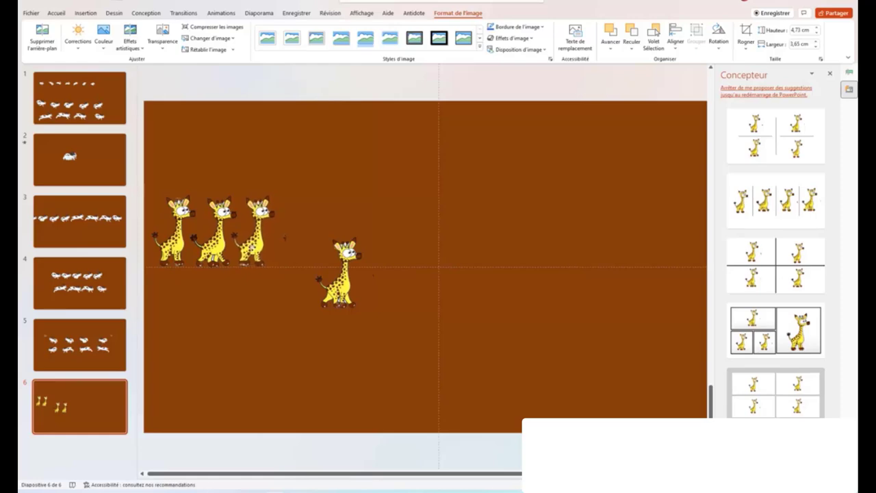
left_click_drag(285, 238, 285, 239)
left_click(206, 252)
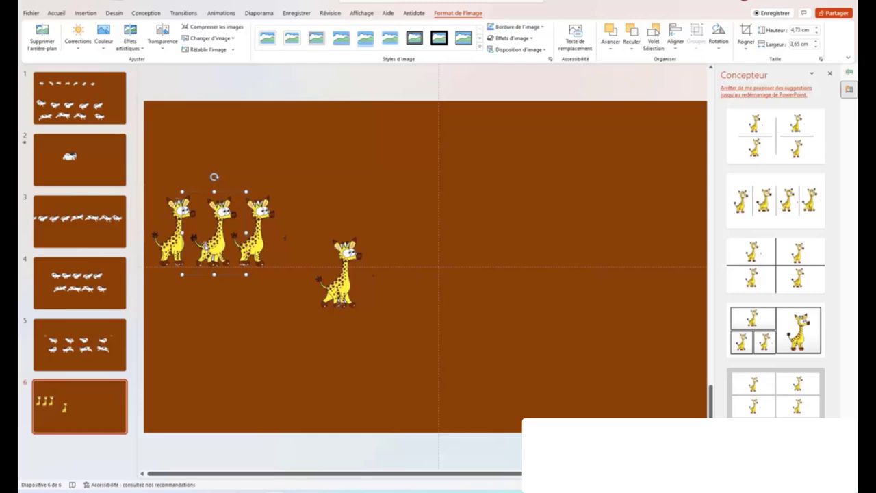
left_click_drag(206, 248, 206, 245)
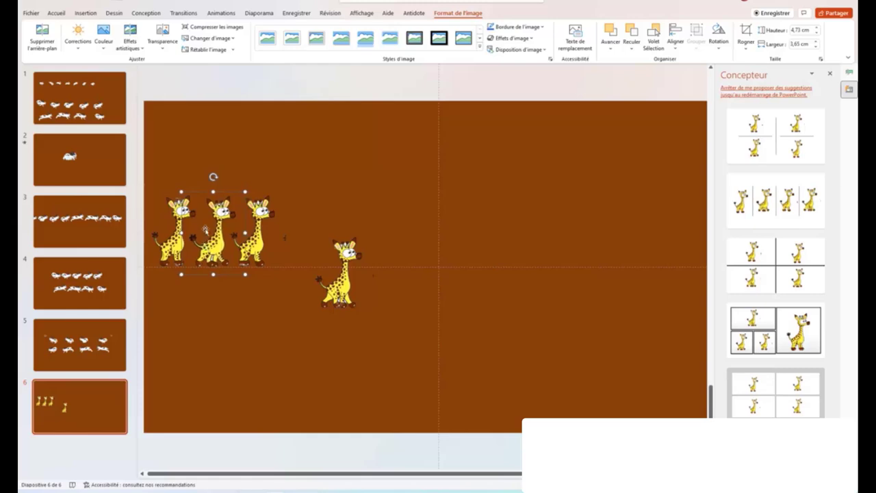
left_click(343, 296)
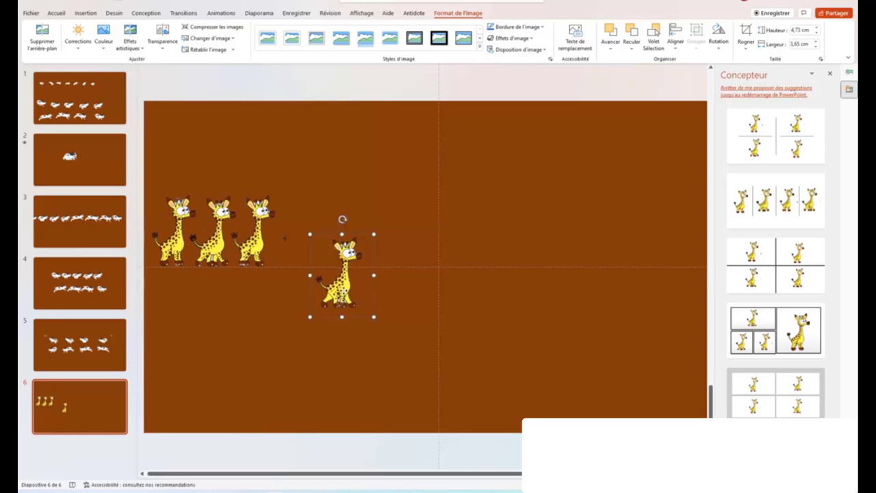
left_click_drag(342, 296, 308, 248)
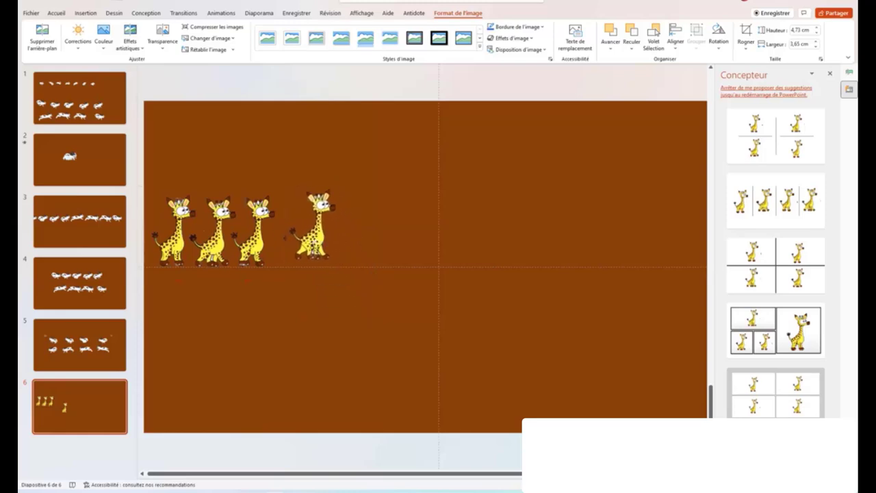
left_click_drag(308, 248, 341, 254)
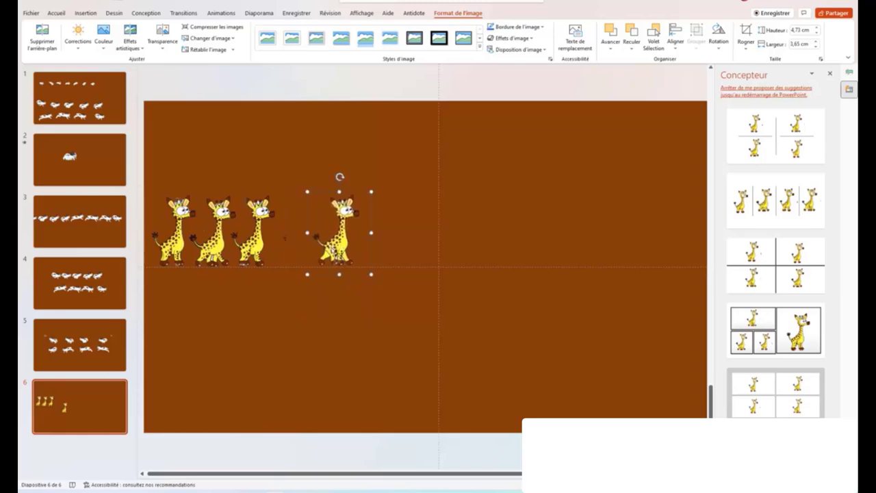
- Trim the third giraffe's right side and slide the fourth giraffe up against it
left_click(271, 231)
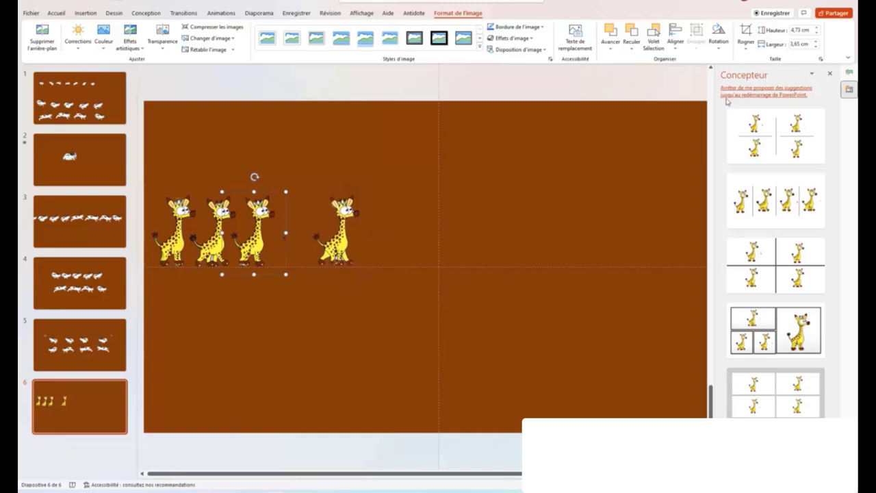
left_click(749, 31)
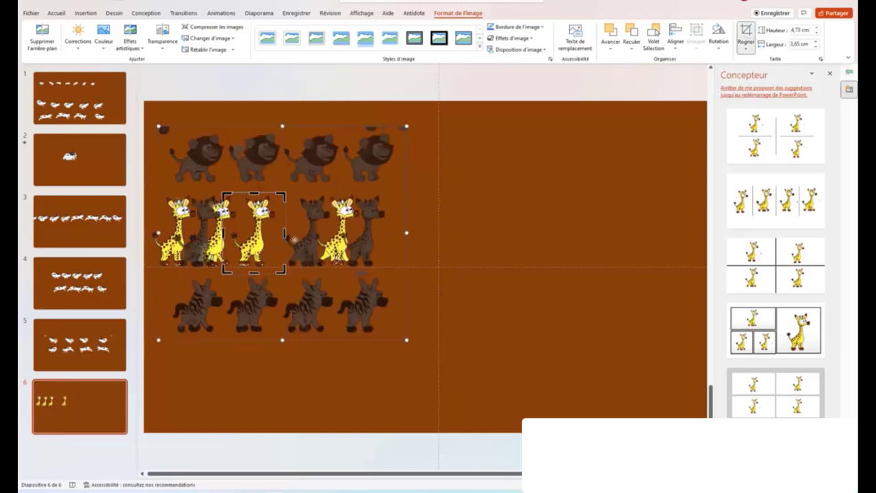
left_click_drag(284, 233, 279, 234)
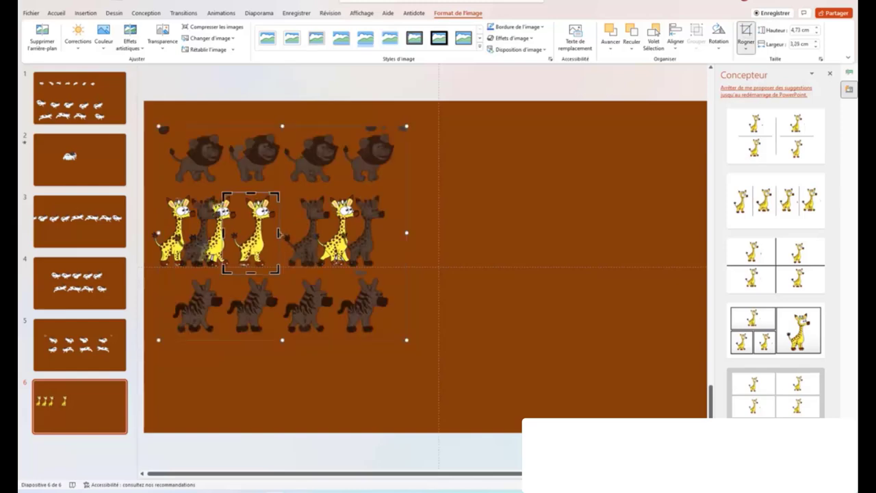
left_click(744, 38)
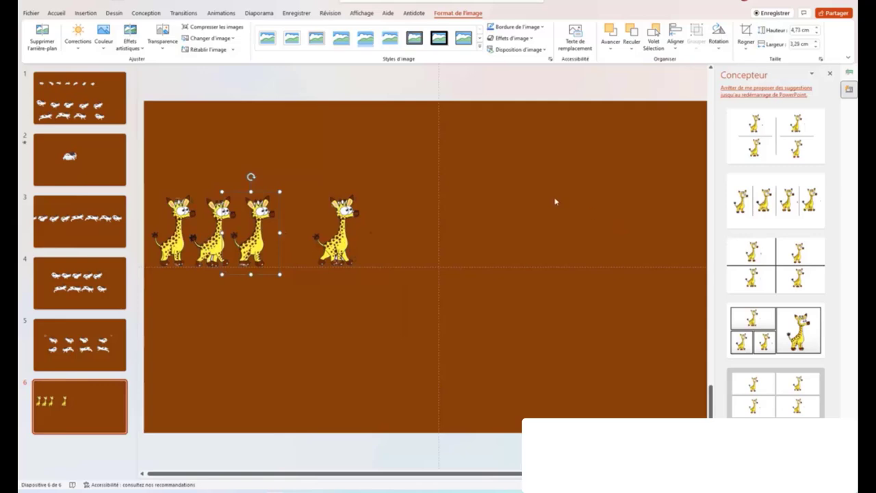
left_click_drag(340, 246, 297, 245)
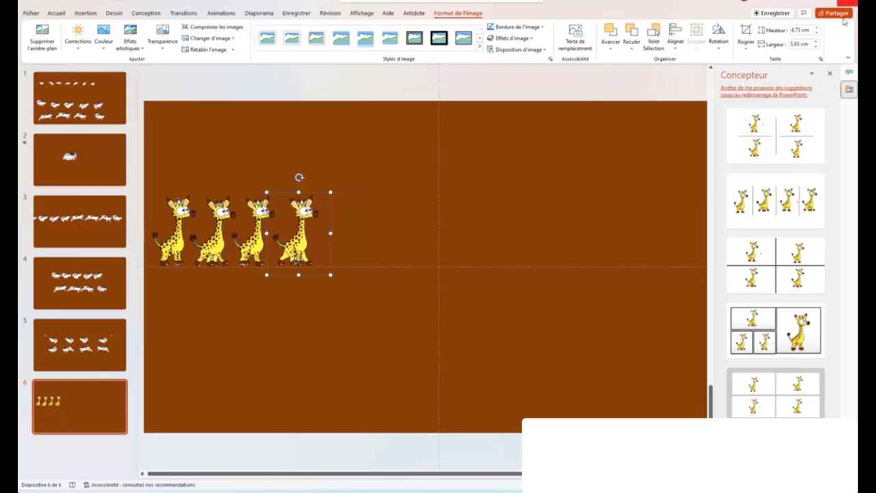
left_click(542, 276)
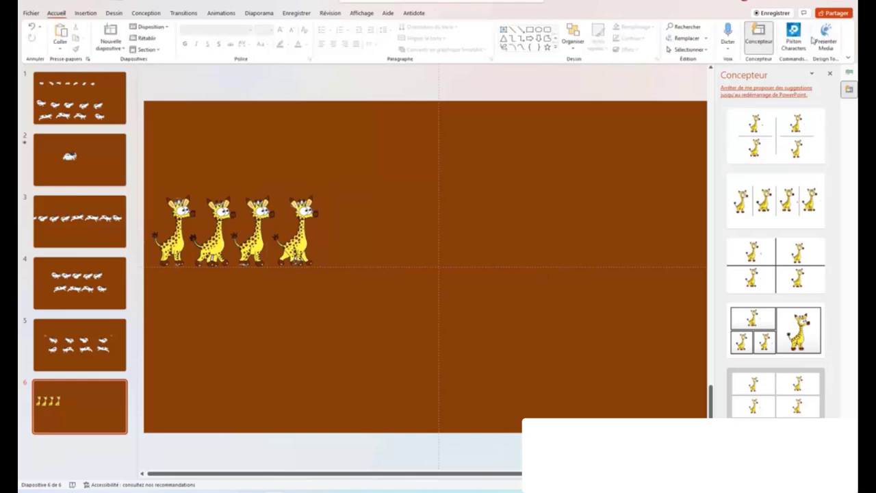
- Give the first giraffe an Apparaître entrance and a Disparaître exit animation
left_click(830, 73)
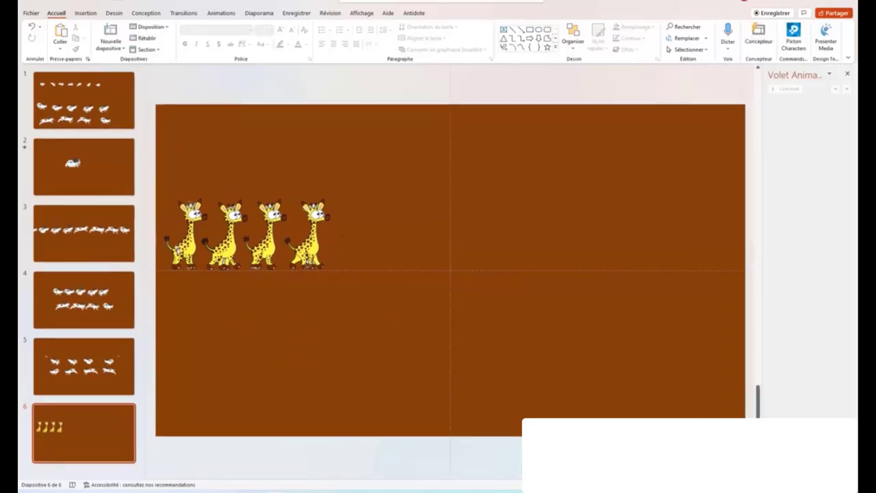
left_click(181, 239)
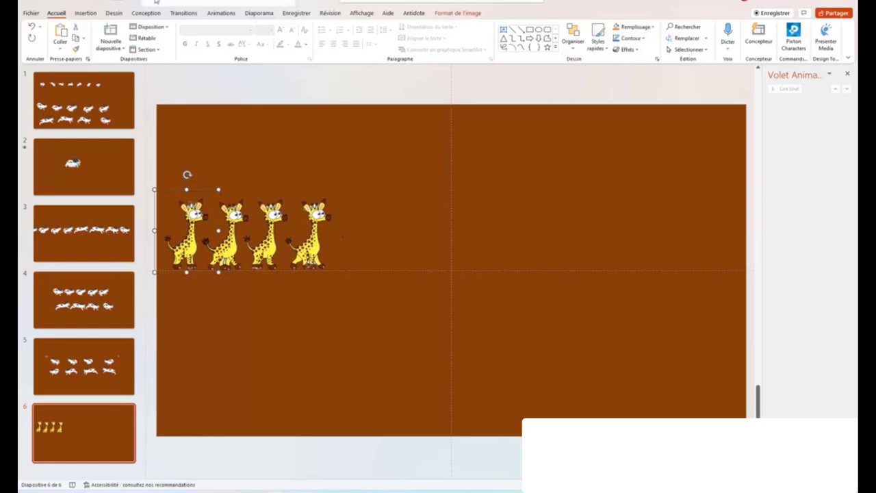
left_click(221, 13)
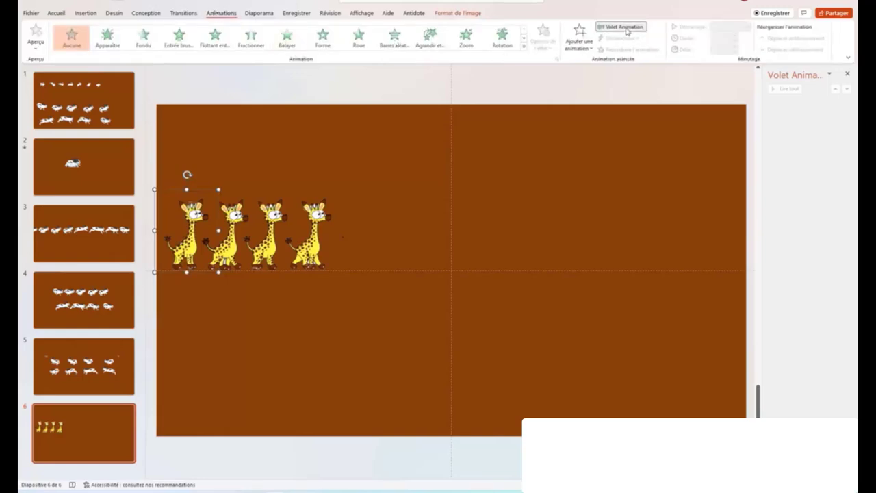
left_click(626, 31)
left_click(628, 29)
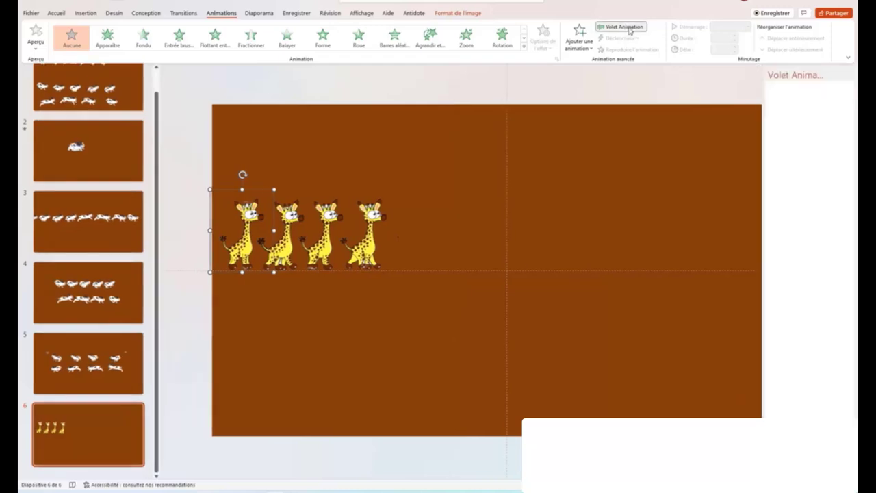
left_click(575, 41)
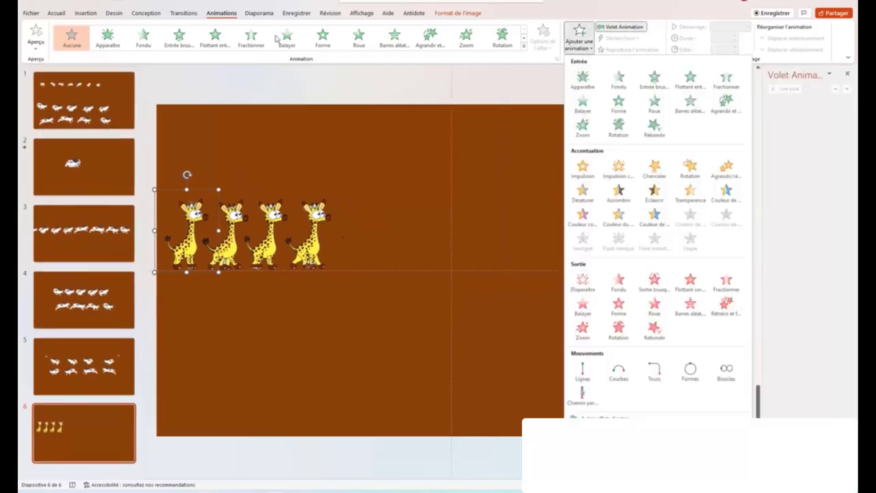
left_click(108, 39)
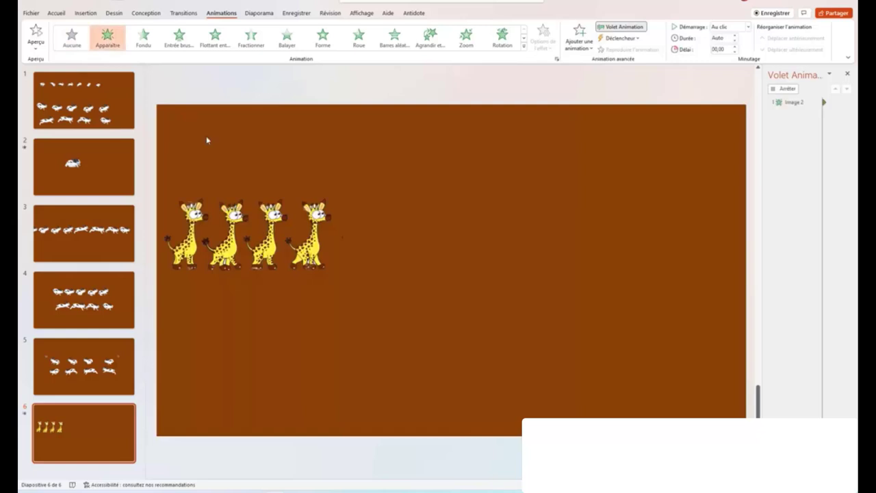
left_click(580, 38)
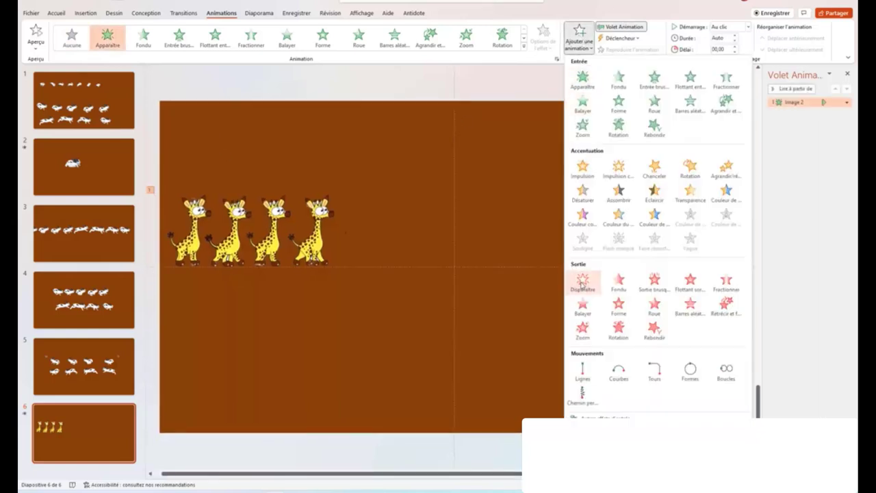
left_click(582, 282)
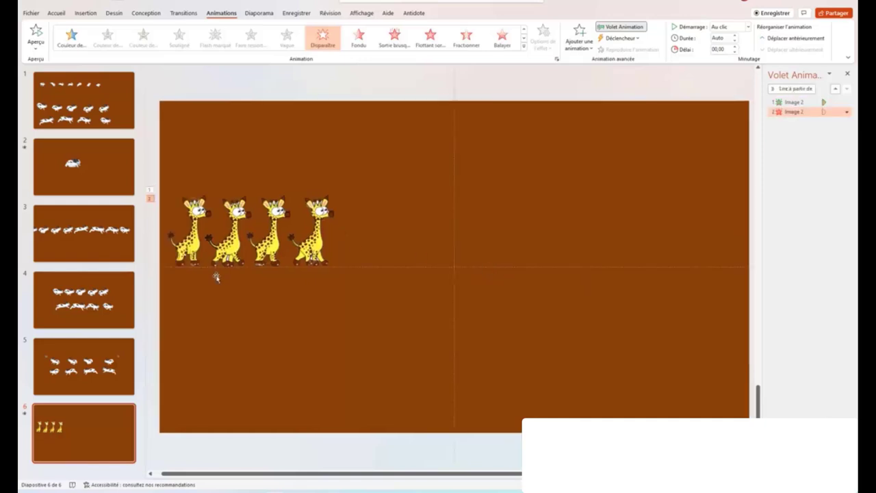
- Give the second and third giraffes Apparaître entrances and Disparaître exits
left_click(230, 249)
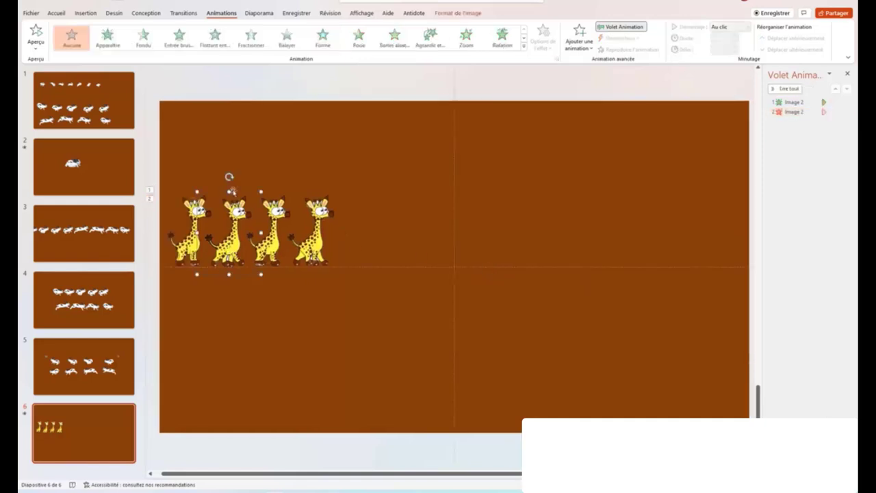
left_click(107, 38)
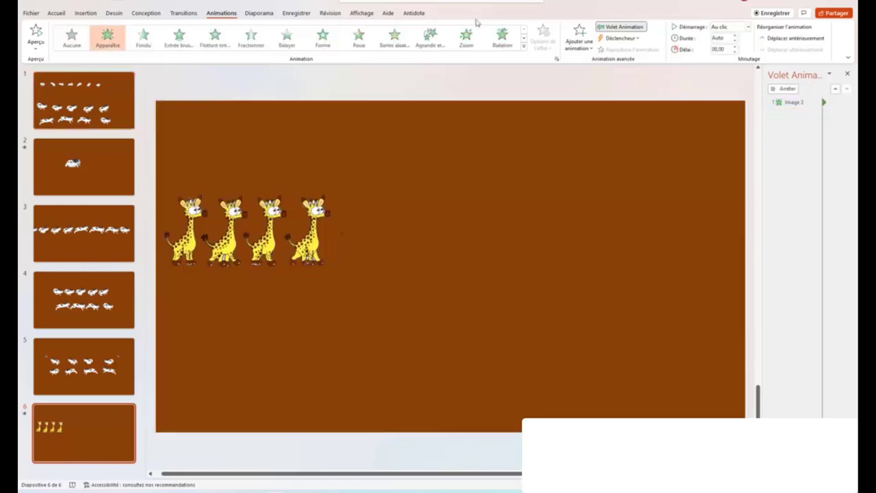
left_click(579, 40)
left_click(583, 288)
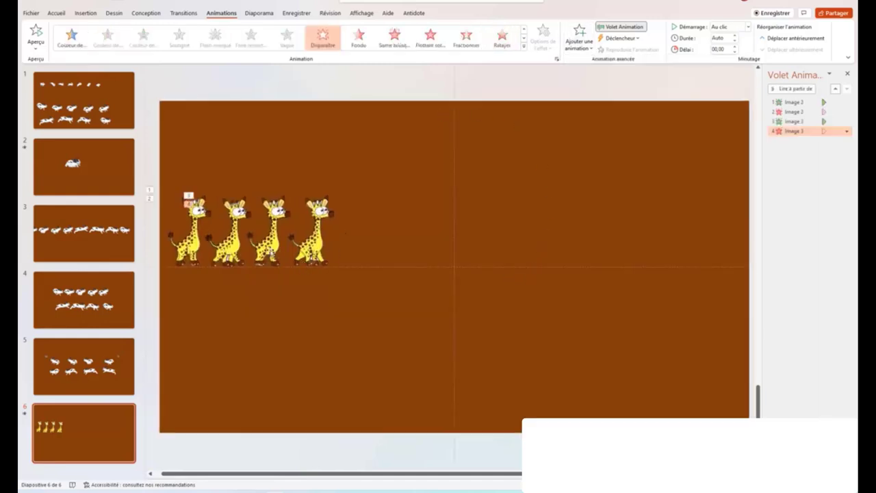
left_click(273, 250)
left_click(110, 39)
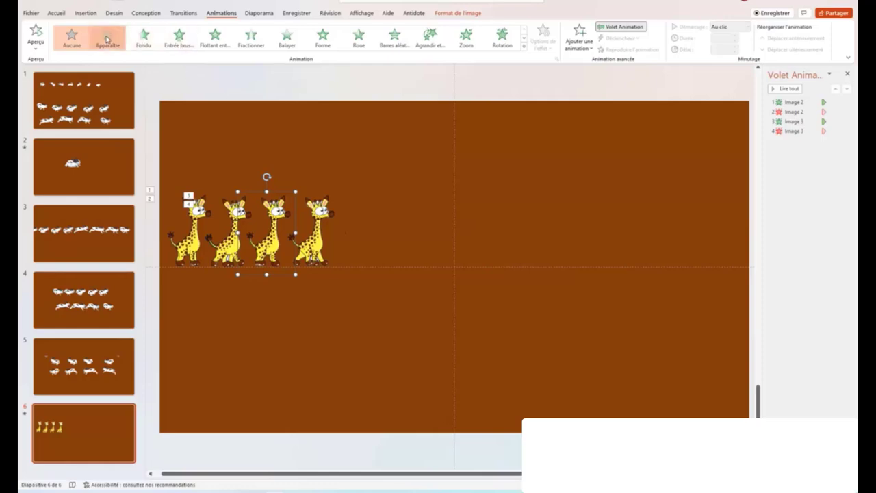
left_click(583, 46)
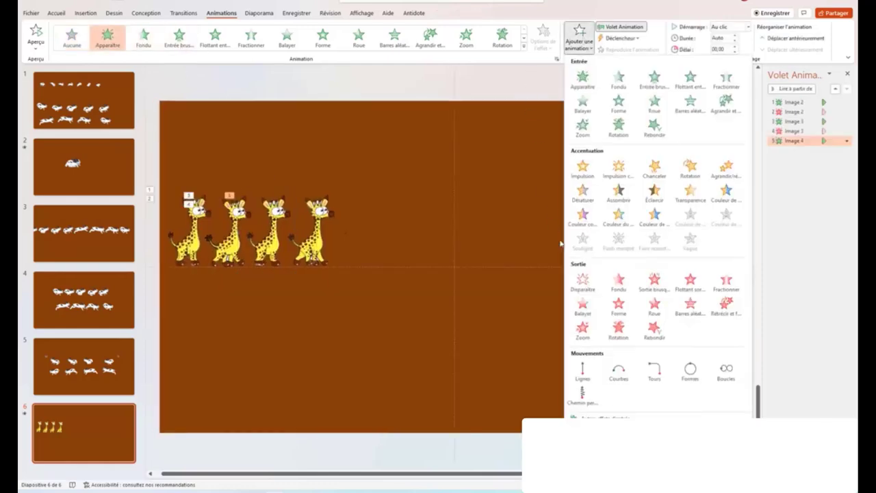
left_click(582, 282)
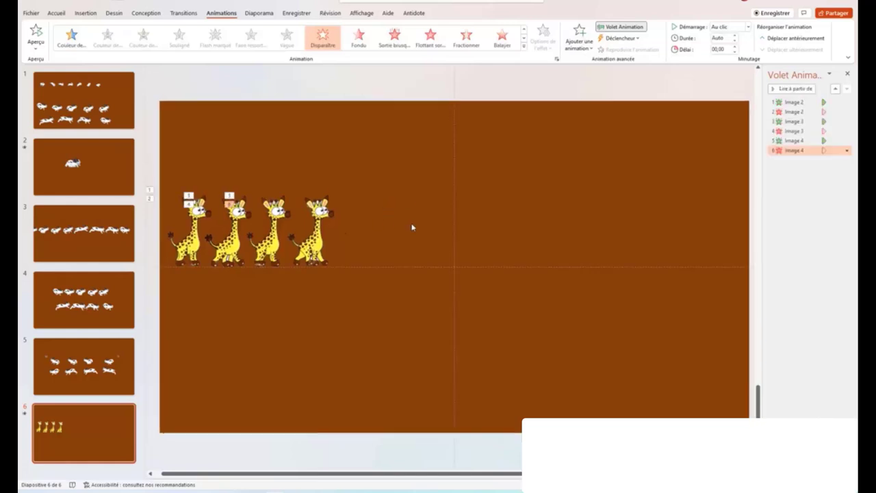
- Add Apparaître and Disparaître to the fourth giraffe, then select all eight animations
left_click(319, 240)
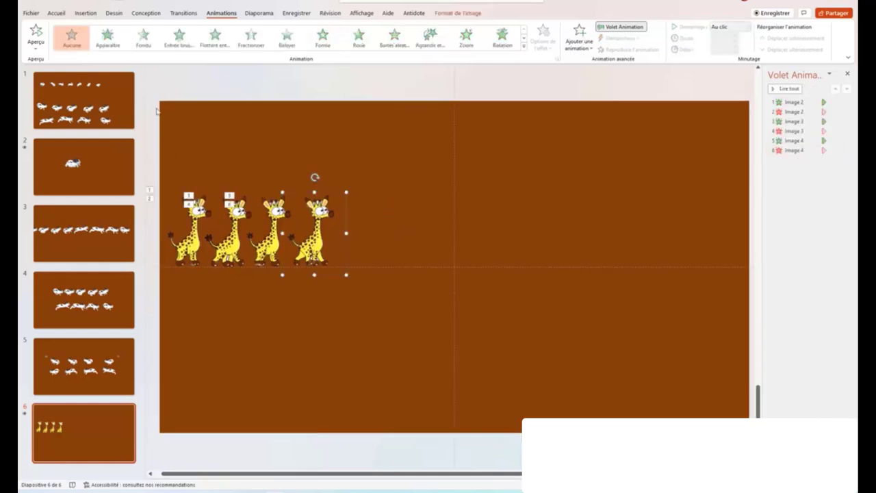
left_click(109, 39)
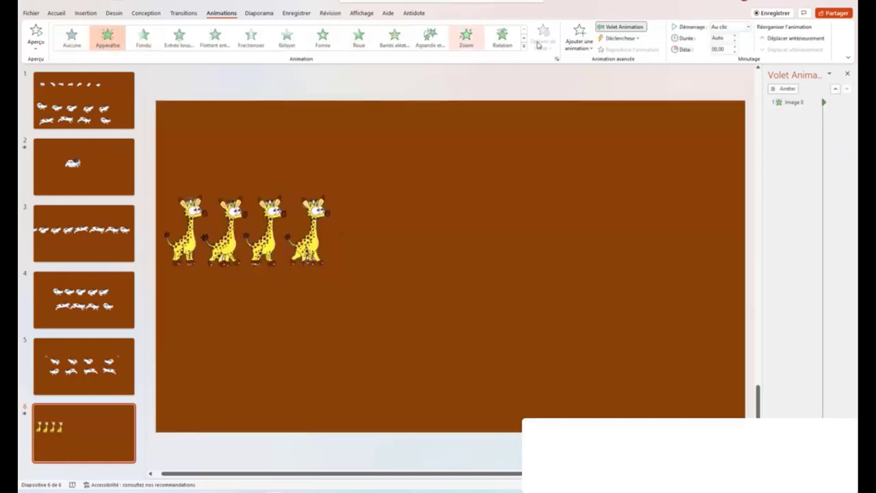
left_click(580, 35)
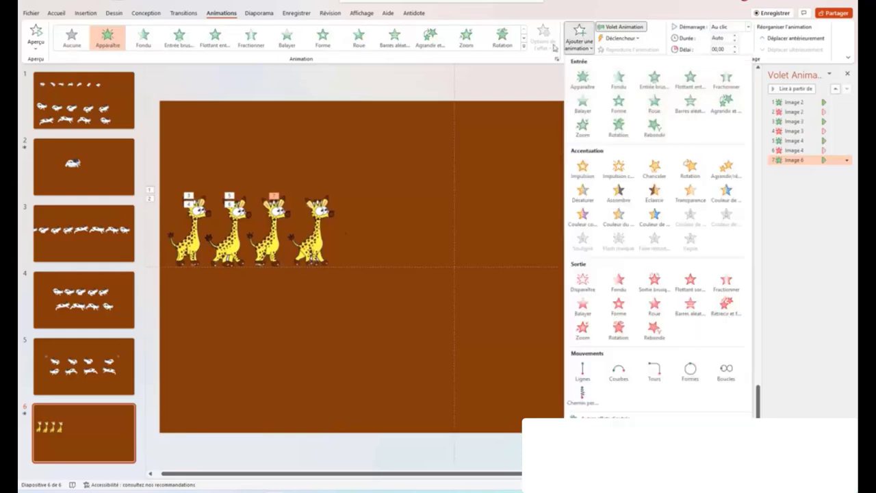
left_click(583, 280)
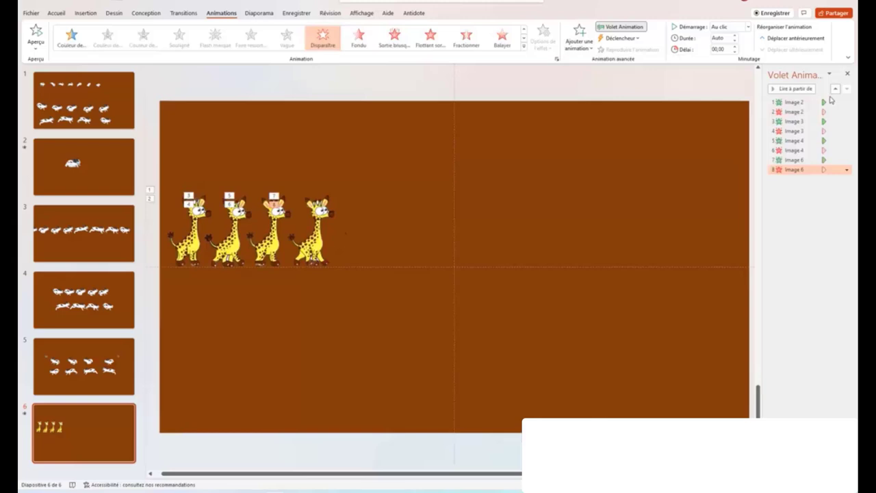
left_click(806, 103, "shift")
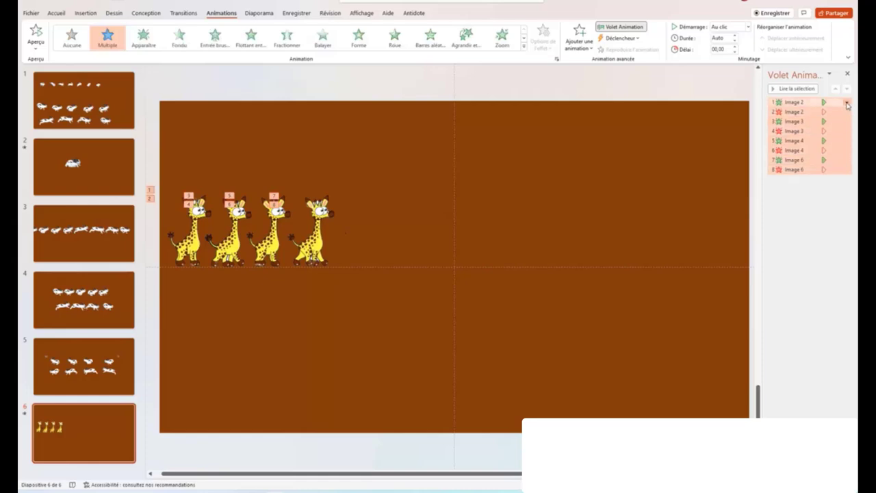
- Set all eight animations to start Après la précédente
left_click(847, 103)
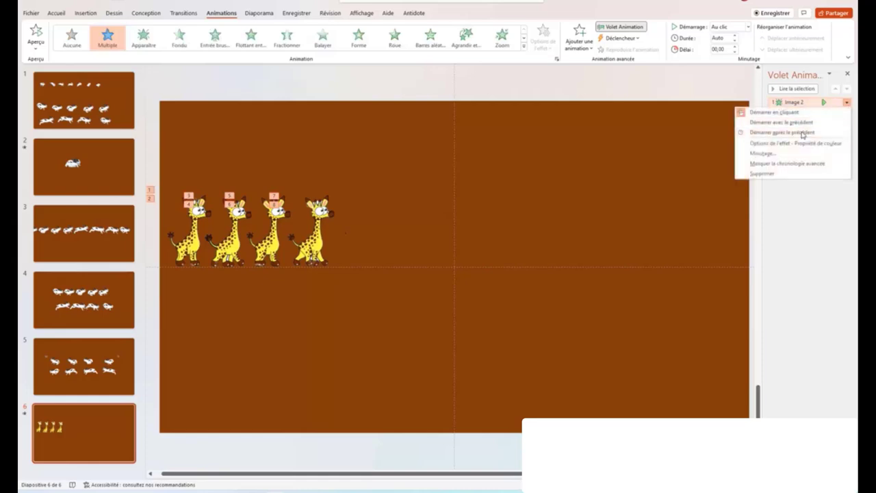
left_click(803, 133)
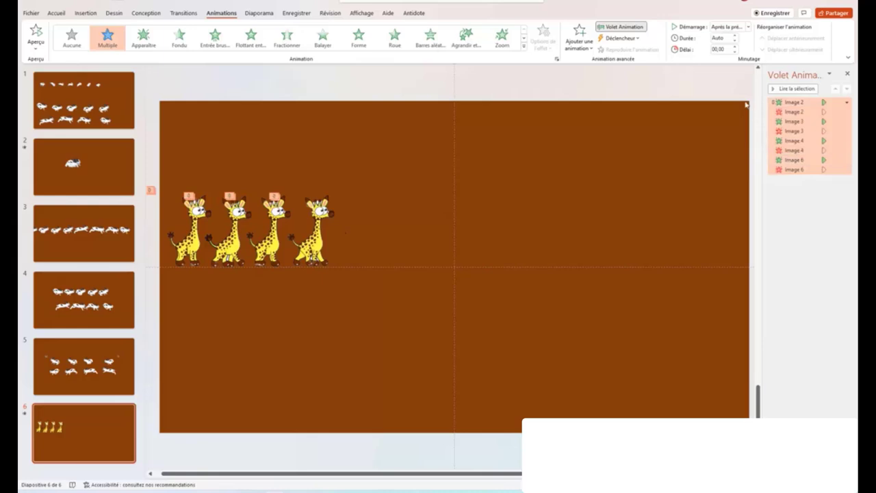
left_click(801, 218)
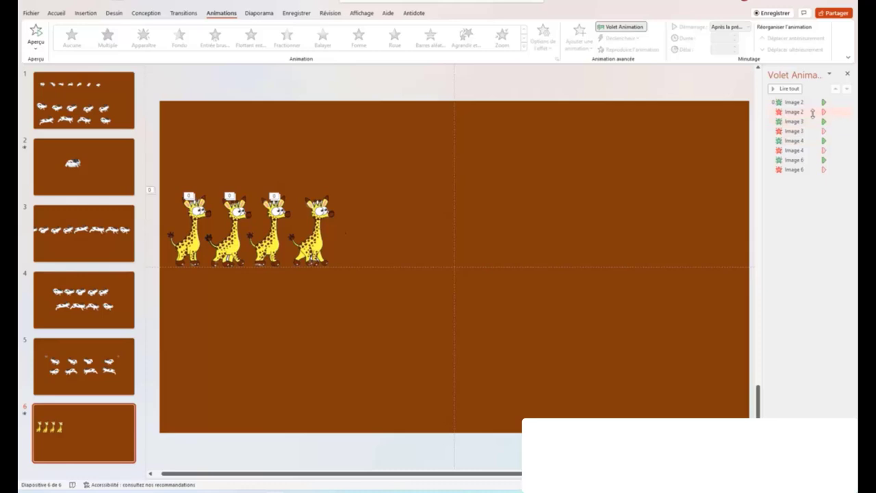
- Select the four giraffes' exit animations and delay them by 0.25 s
left_click(811, 112)
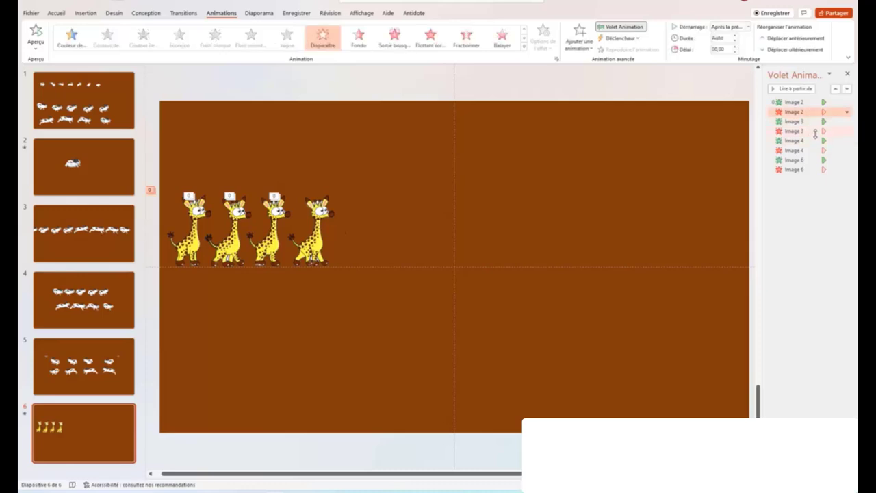
left_click(815, 130, "ctrl")
left_click(813, 150, "ctrl")
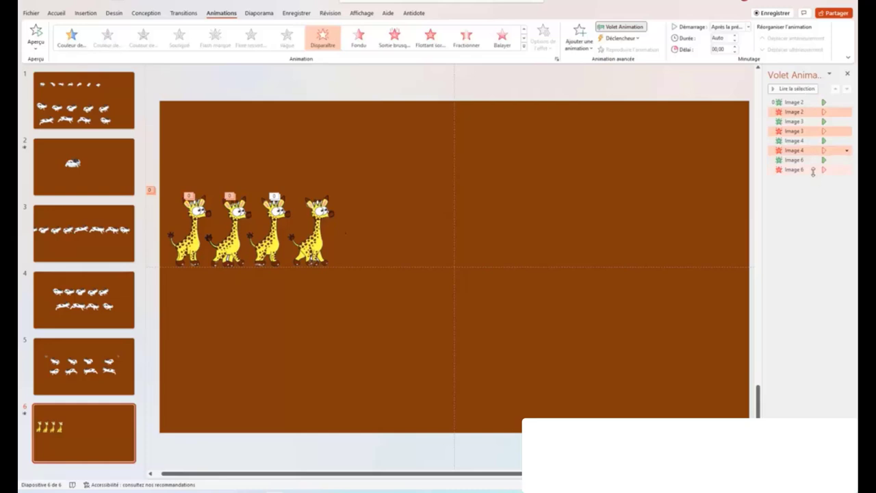
left_click(812, 170, "ctrl")
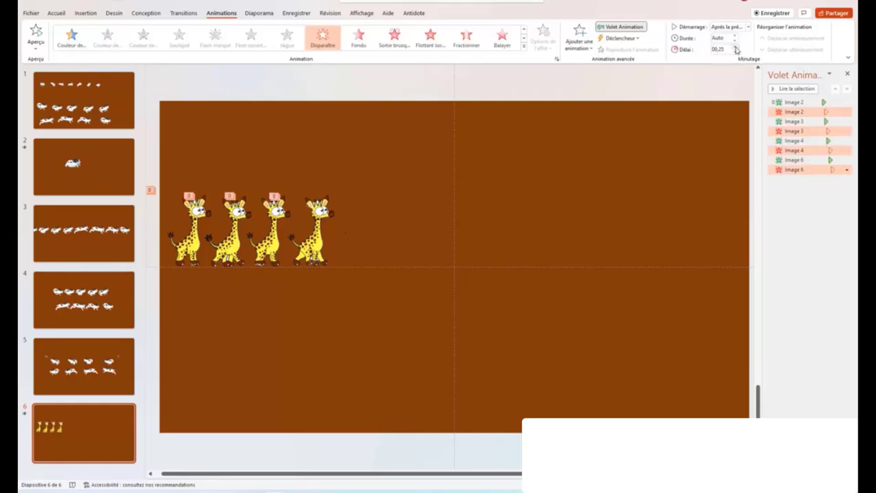
- Select the four entrance animations and set their duration to 0.01 s
left_click(795, 102)
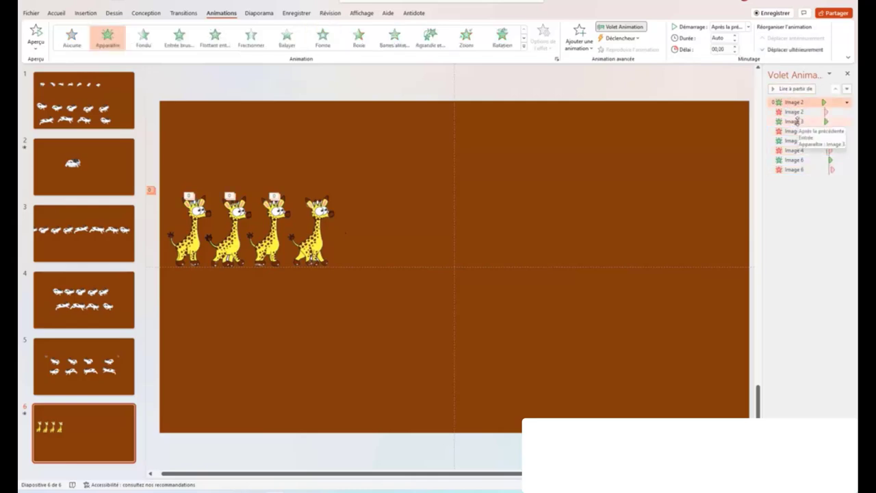
left_click(797, 121, "ctrl")
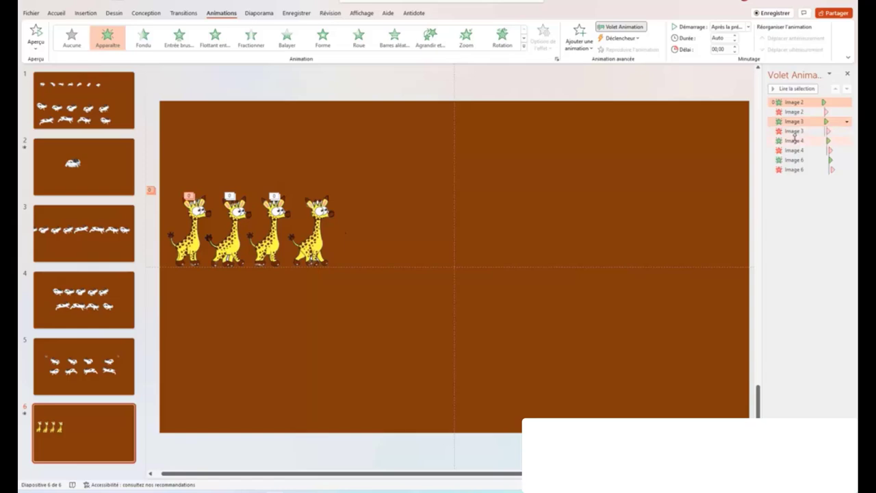
left_click(794, 141, "ctrl")
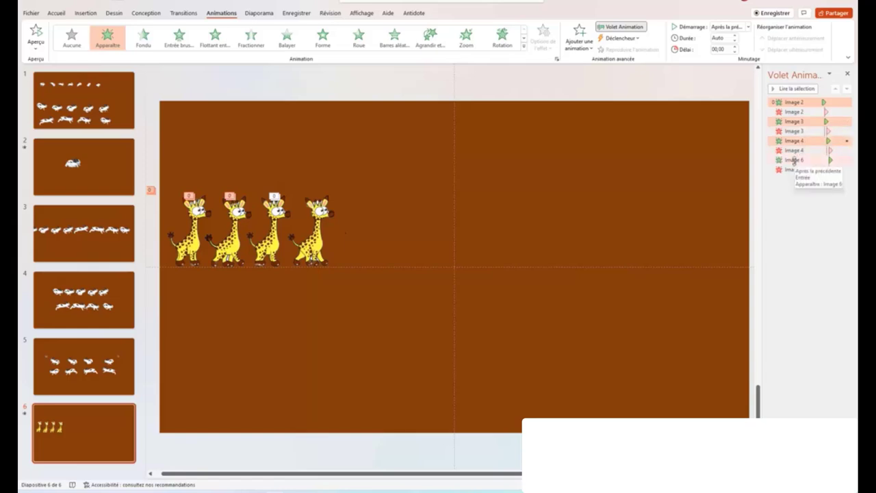
left_click(794, 160, "ctrl")
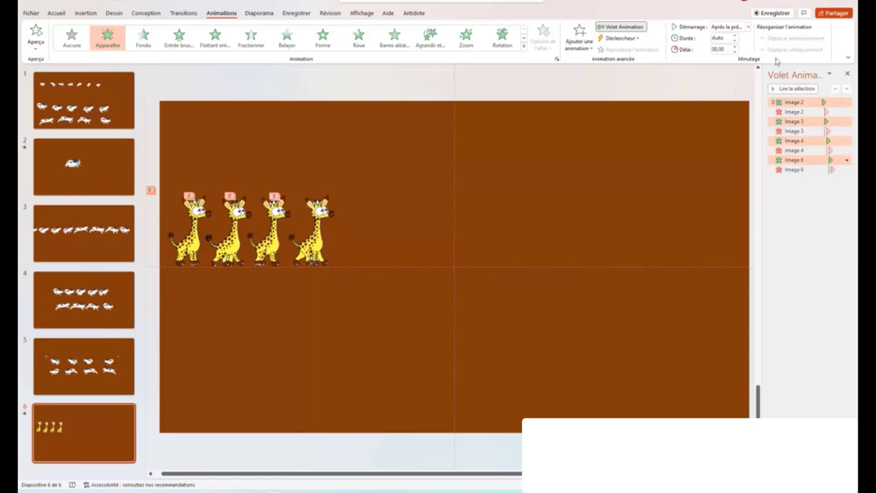
left_click(736, 35)
left_click(809, 237)
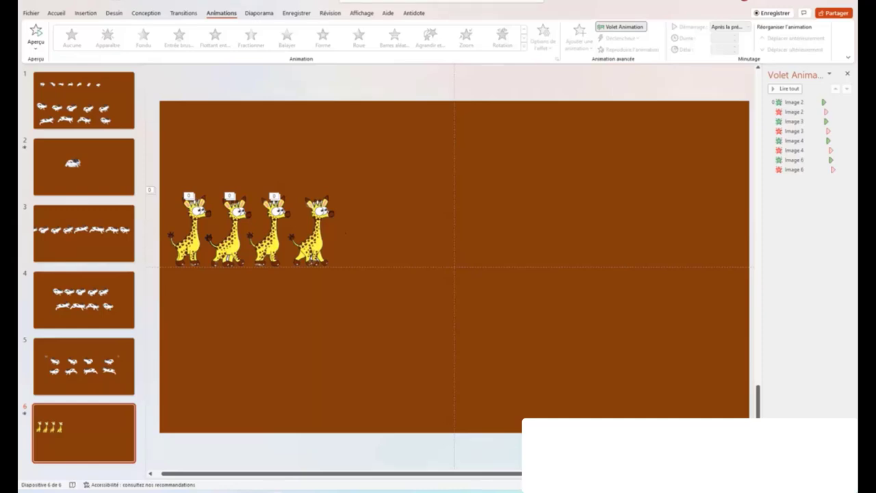
- Test-run the slide show, then set all eight giraffe animations to a 00,01 duration
key("shift+F5")
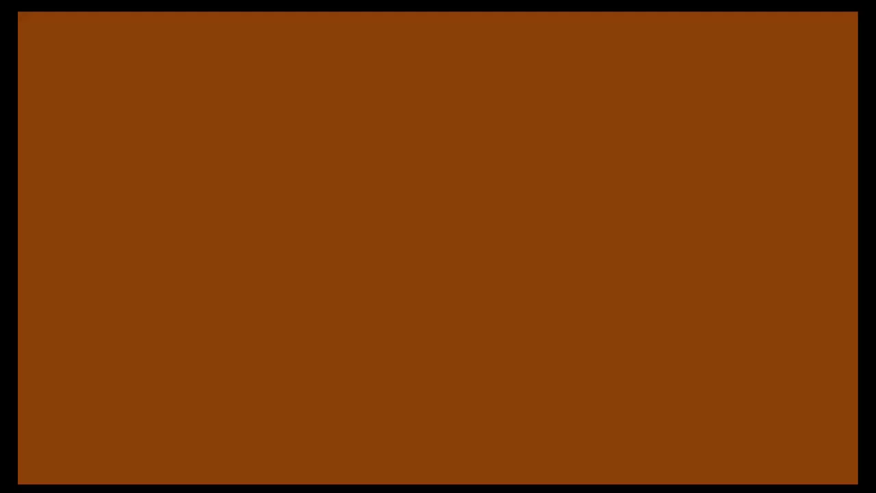
key("Escape")
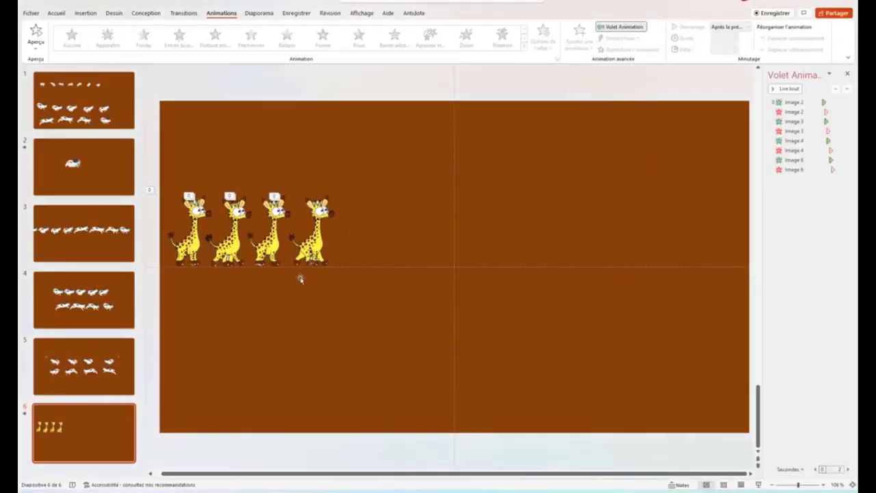
left_click(198, 229)
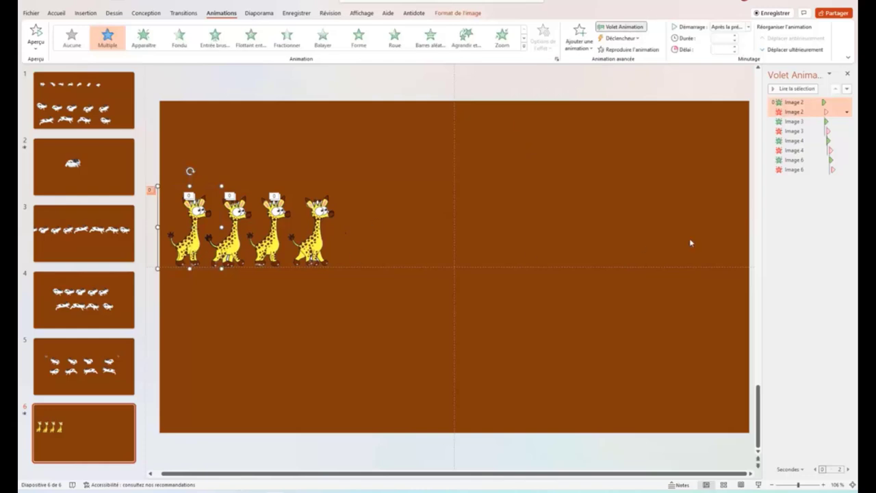
left_click(844, 102)
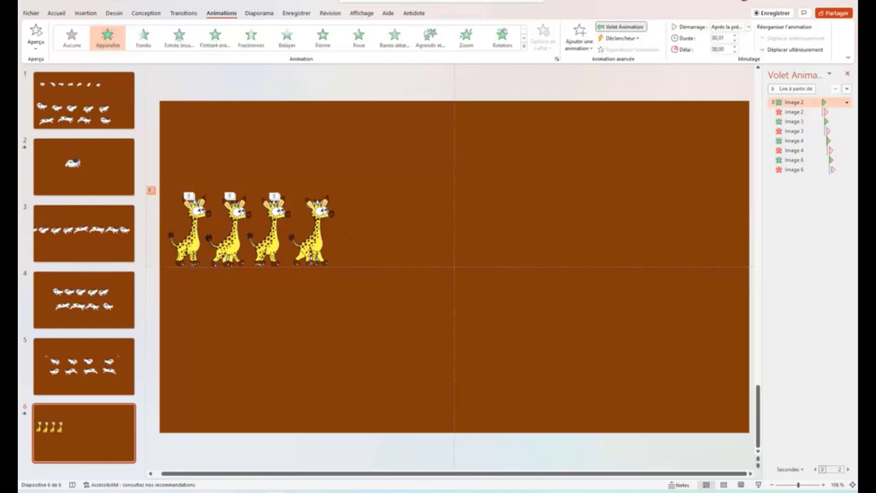
left_click(851, 167, "shift")
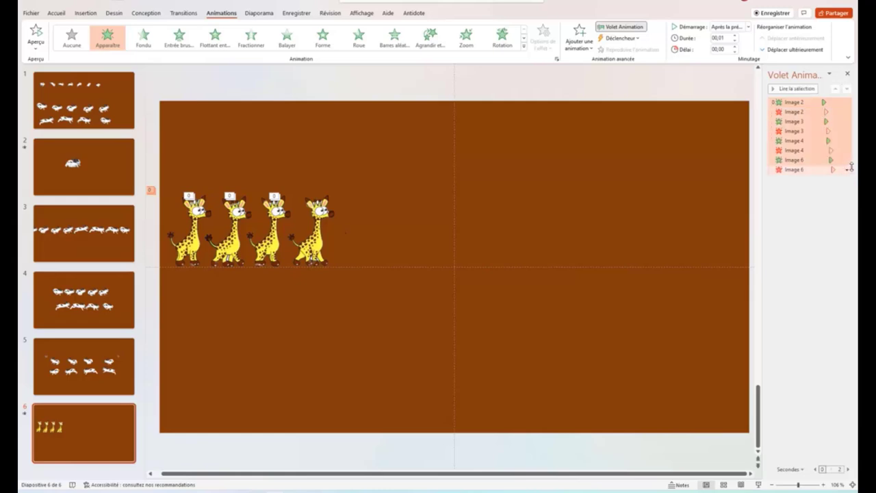
left_click(736, 38)
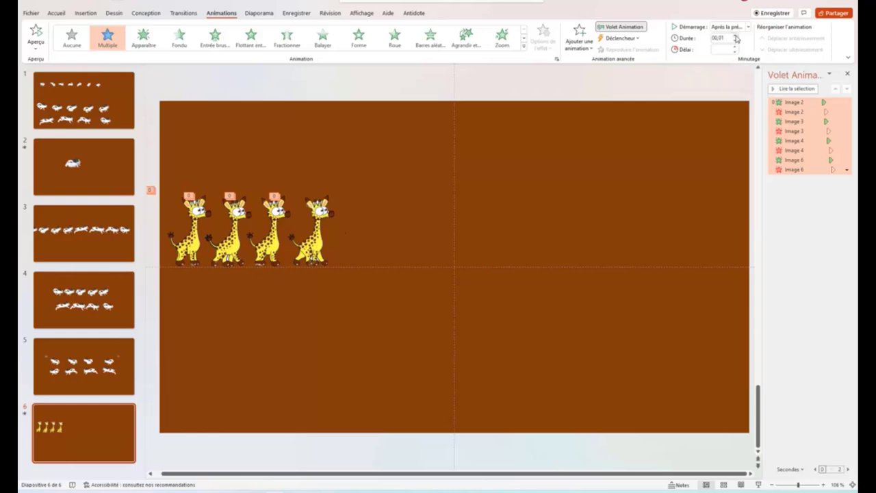
- Preview the slide, re-set all eight giraffe animations to 00,01, and zoom out to 71%
left_click(827, 342)
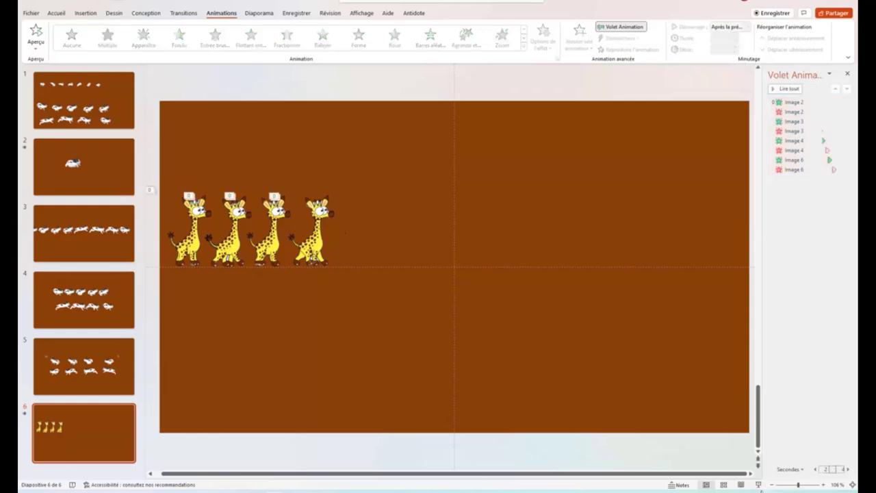
left_click(758, 485)
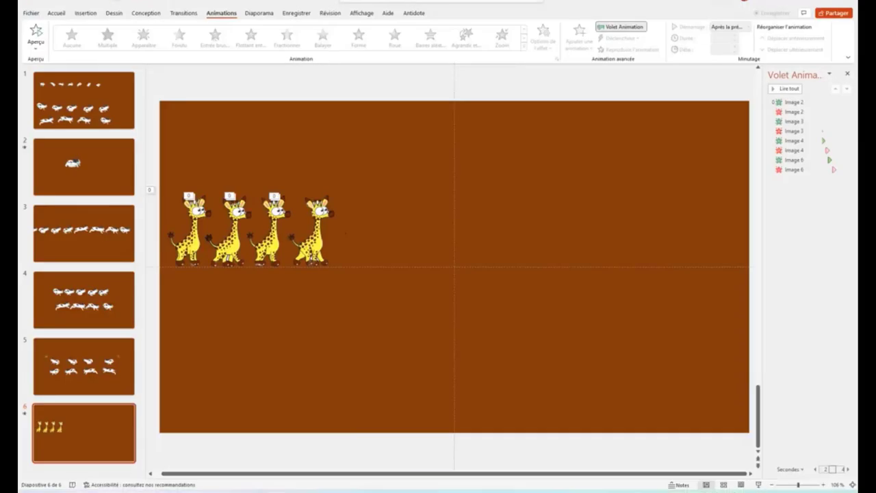
left_click(794, 102)
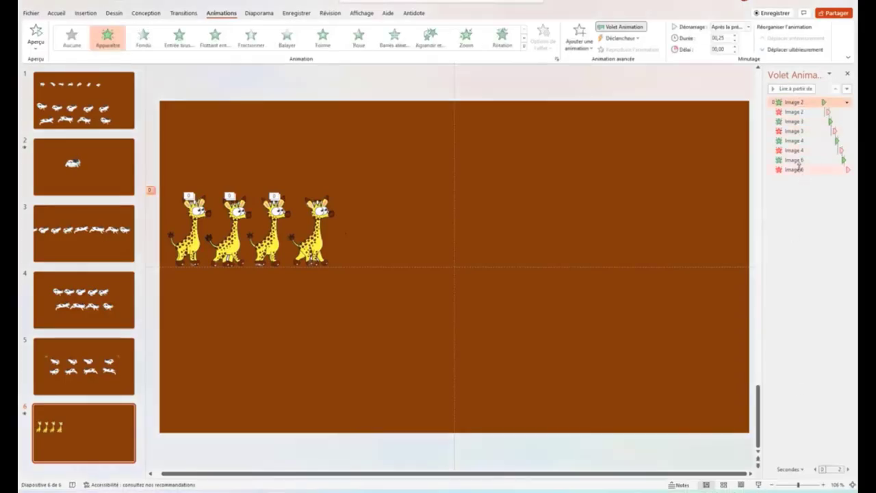
left_click(796, 169, "shift")
left_click(734, 42)
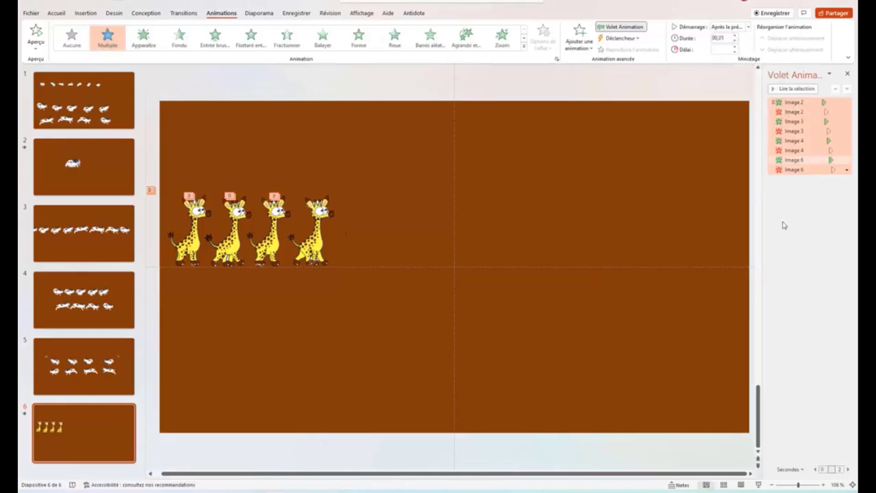
left_click(674, 269)
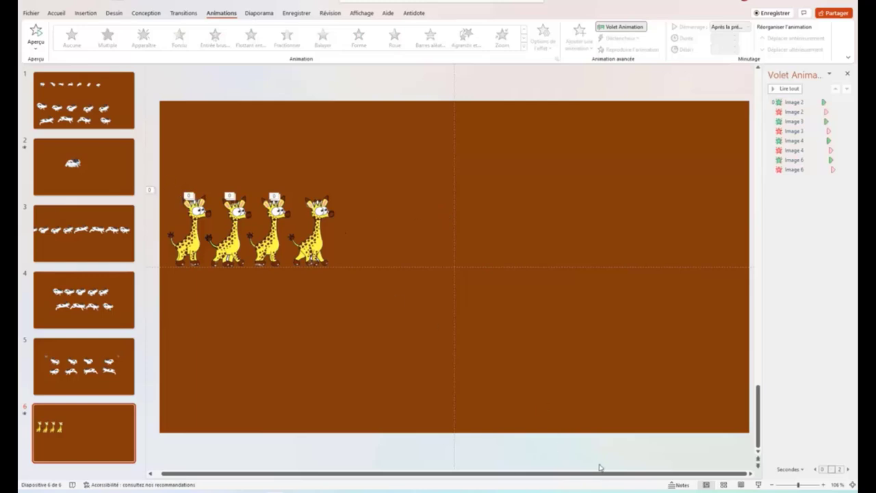
left_click(791, 485)
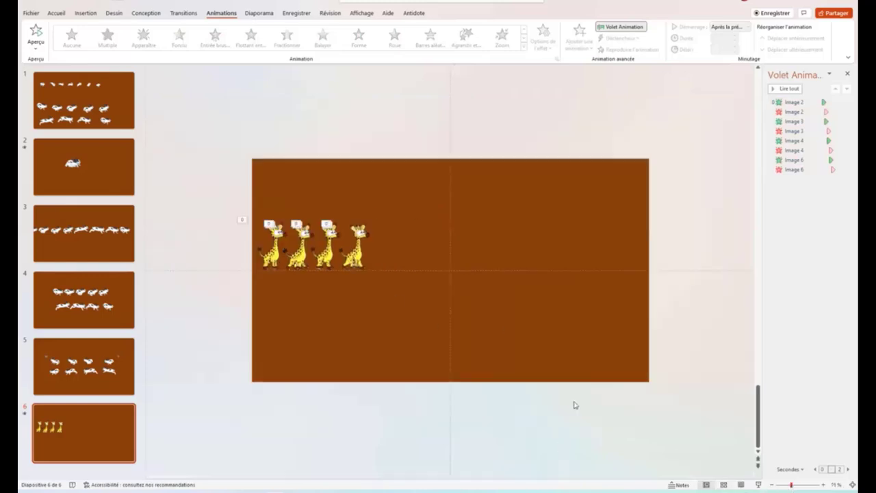
- Move the four selected giraffes to the slide's left edge and copy them
mouse_move(209, 194)
left_mouse_down()
mouse_move(358, 277)
mouse_move(258, 264)
left_mouse_up()
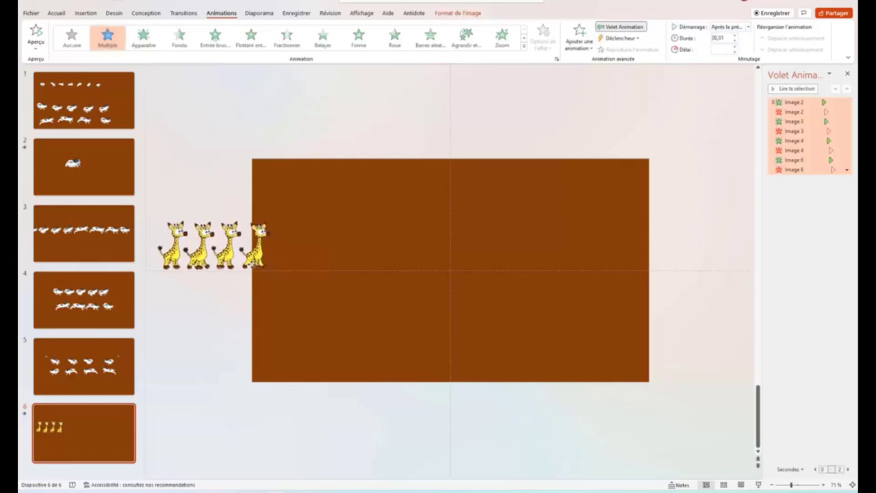
left_click_drag(259, 264, 253, 267)
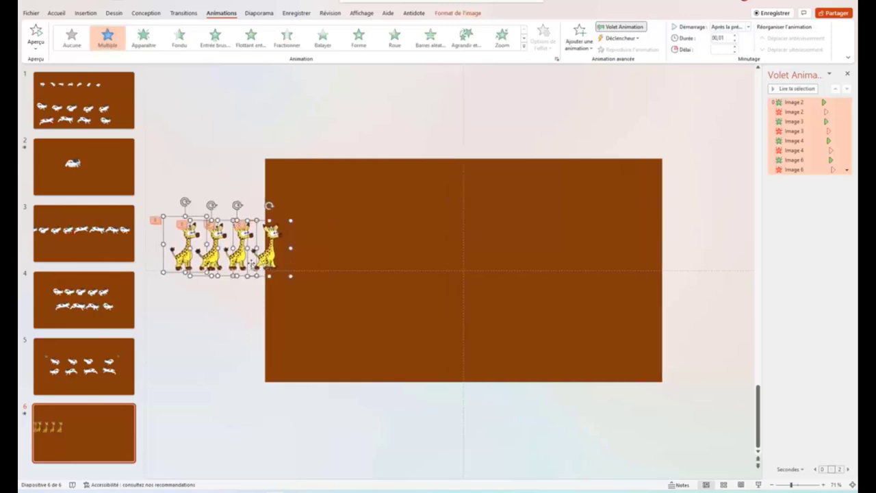
right_click(268, 255)
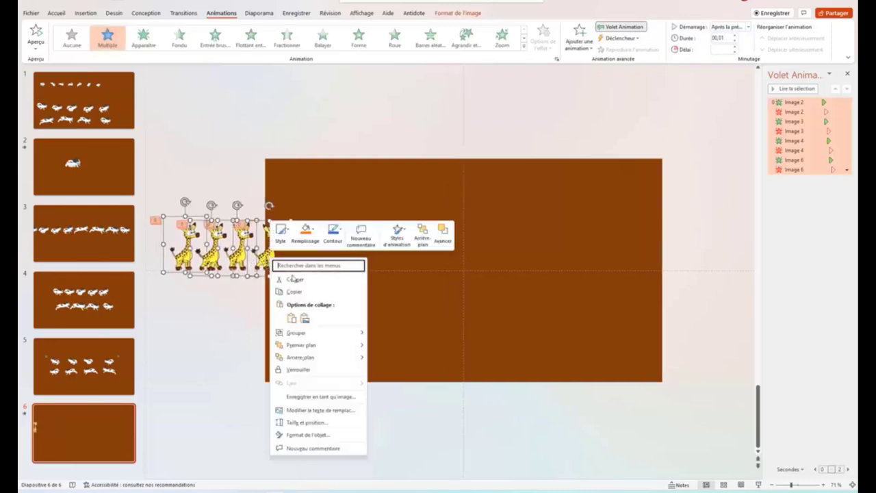
key("Escape")
left_click(321, 258)
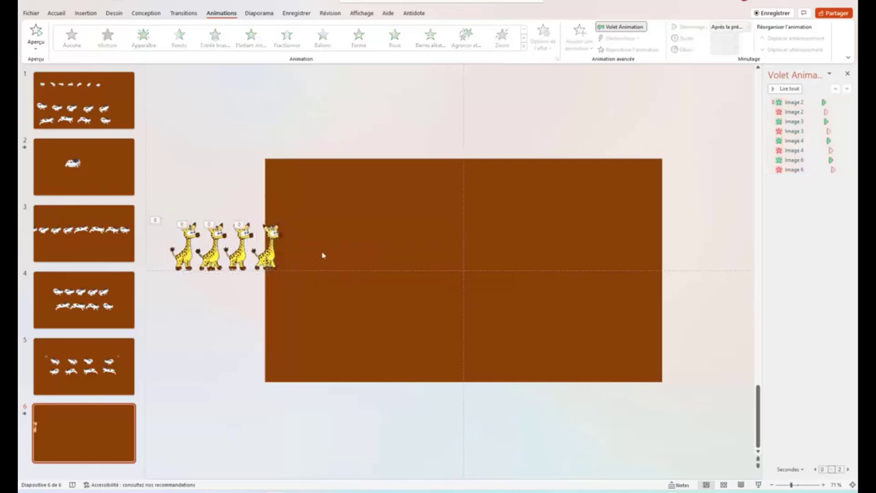
- Paste four more sets of giraffes to form a twenty-giraffe row and close the Designer pane
key("ctrl+v")
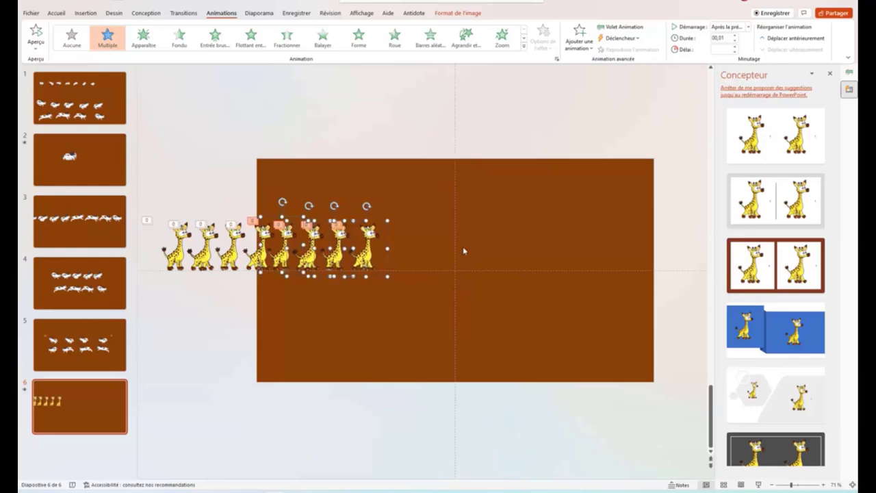
key("ctrl+v")
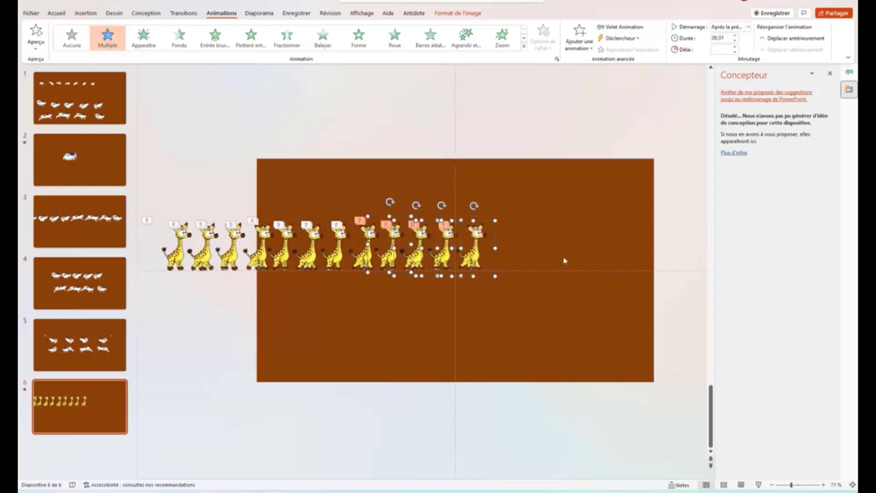
key("ctrl+v")
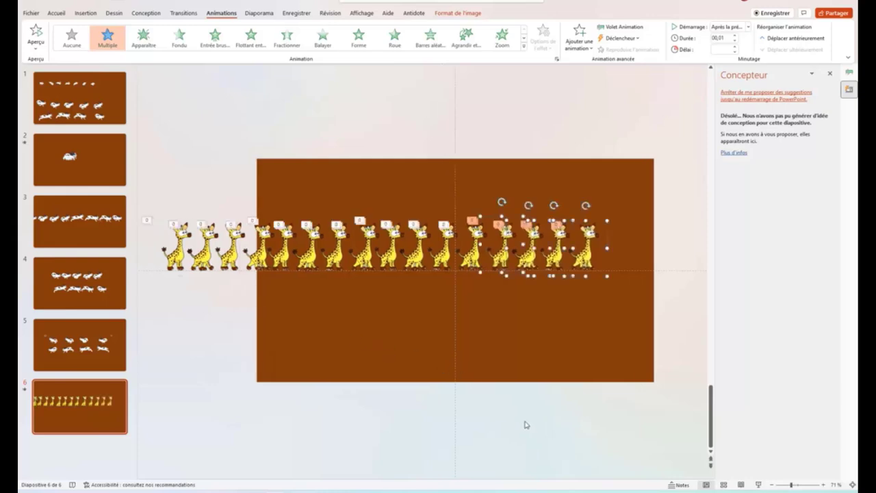
key("ctrl+v")
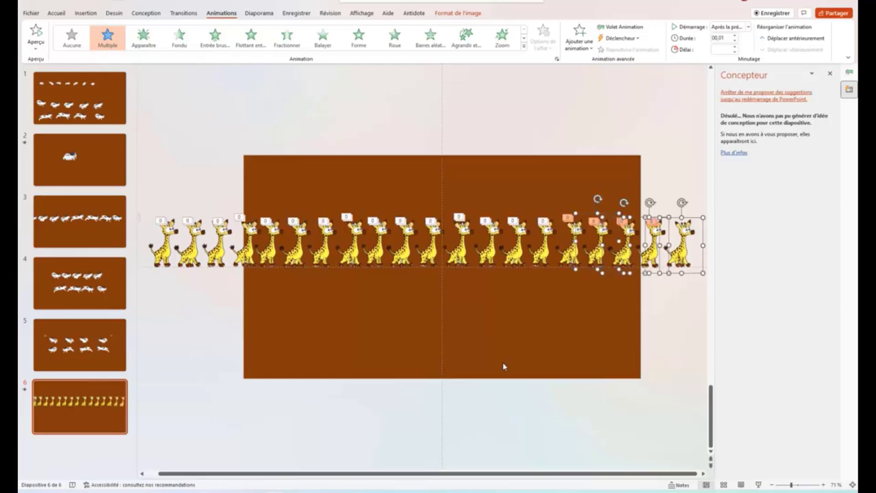
left_click(829, 74)
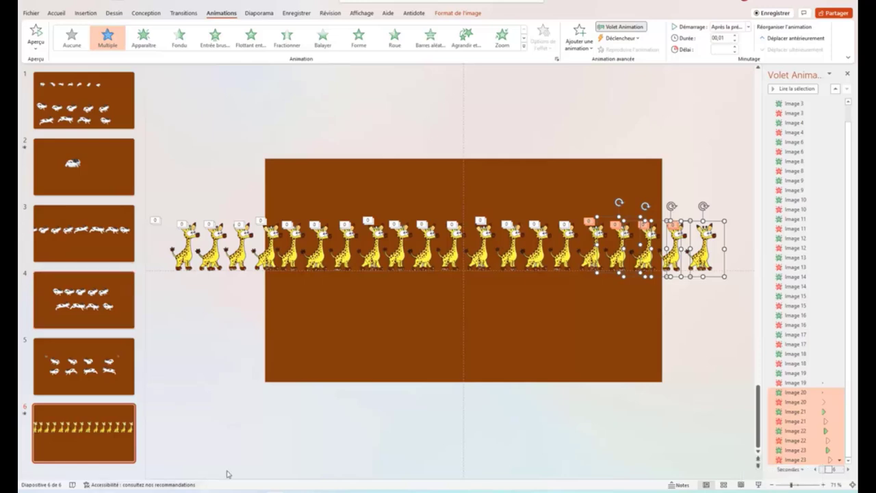
left_click(209, 445)
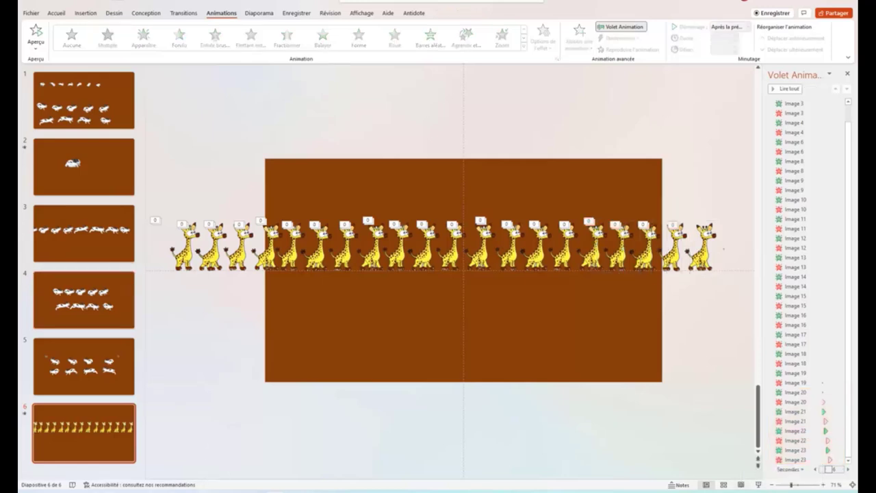
left_click(760, 484)
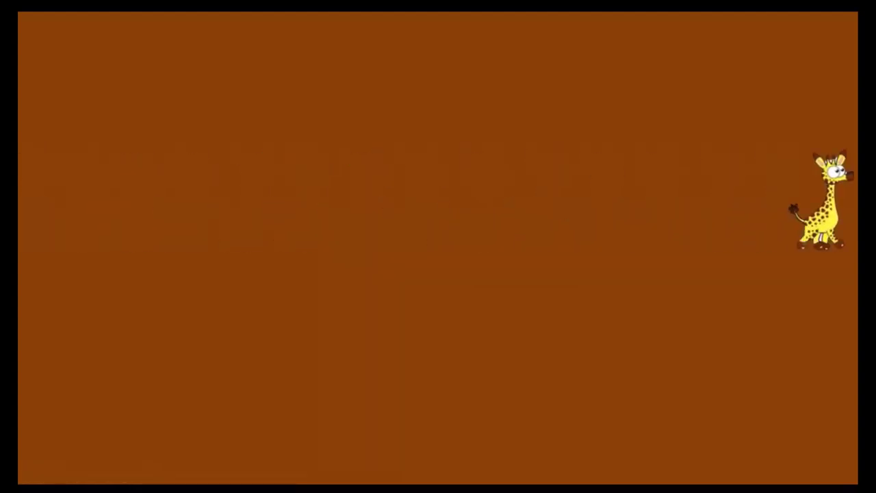
key("Escape")
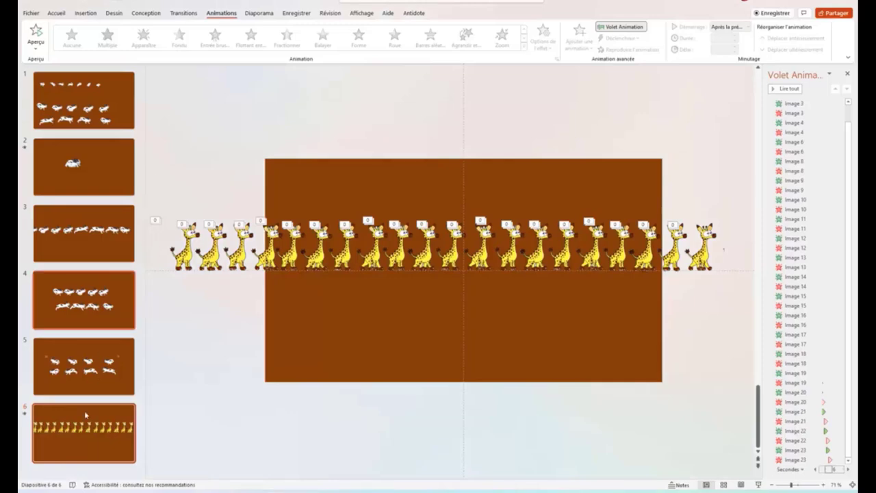
- Duplicate slide 6 as slide 7 and go to the new slide
right_click(75, 443)
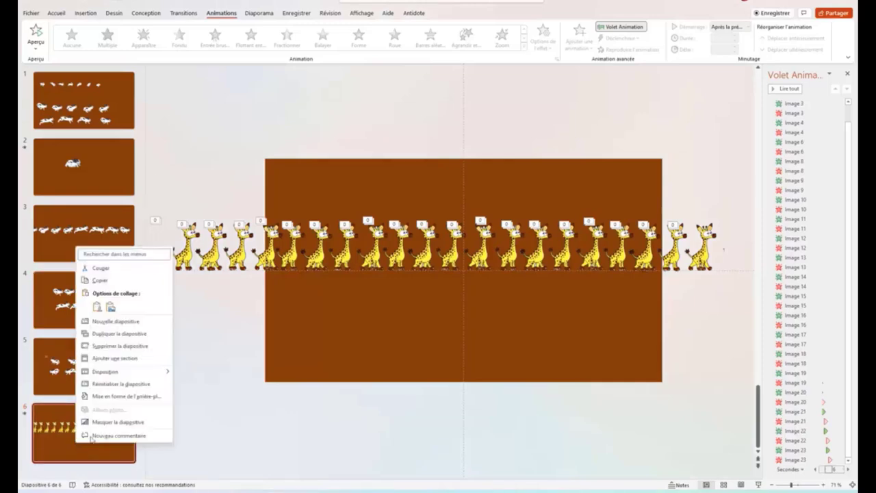
left_click(104, 338)
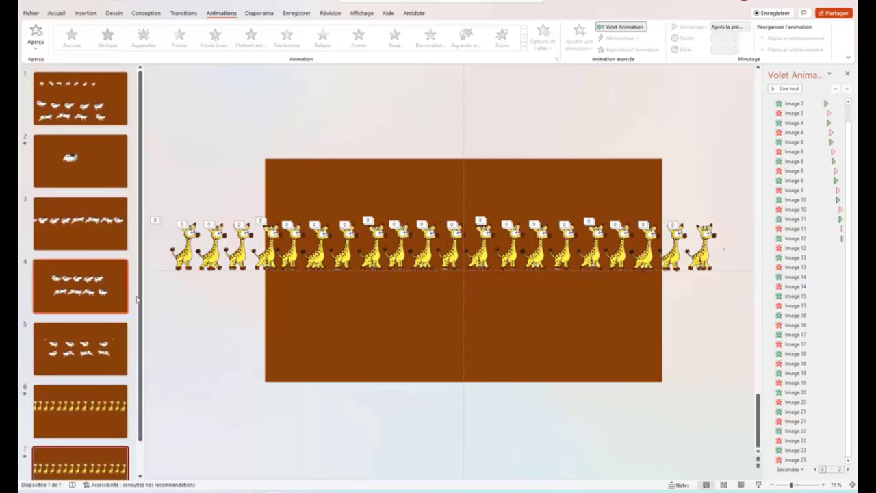
scroll(89, 417, "down", 1)
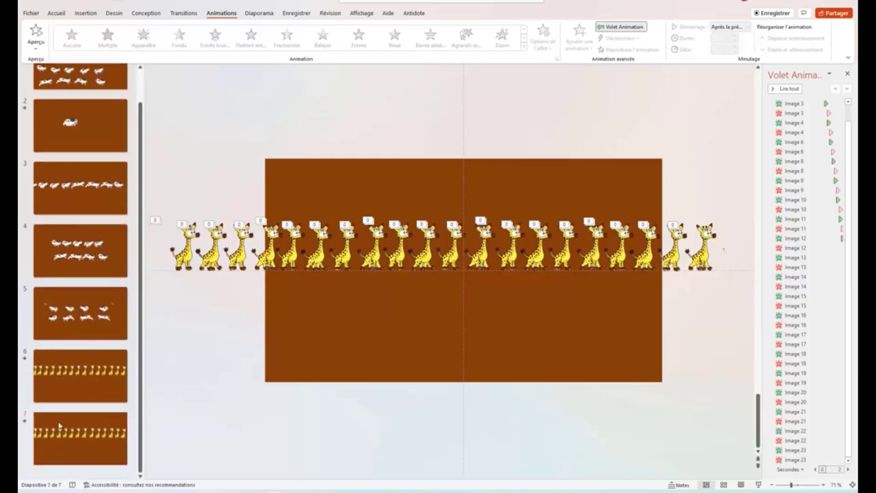
left_click(59, 425)
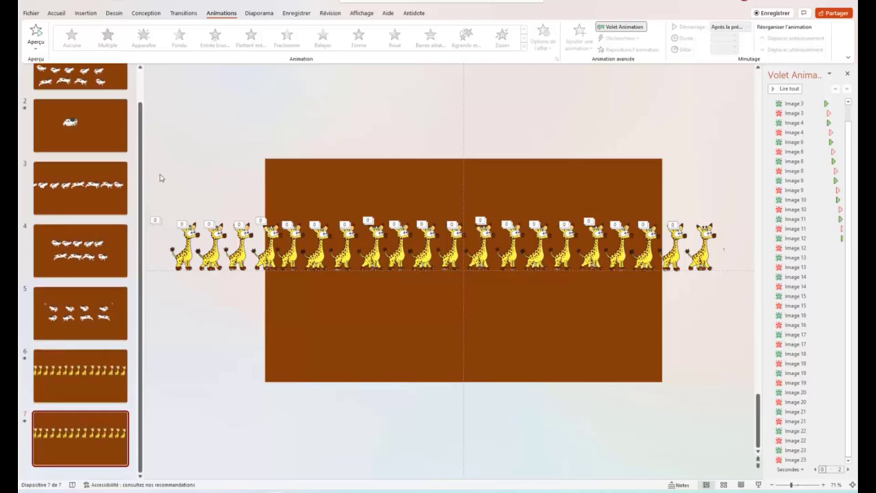
- Align all giraffes on slide 7 to the centre, then open the File start page
left_click_drag(157, 175, 730, 314)
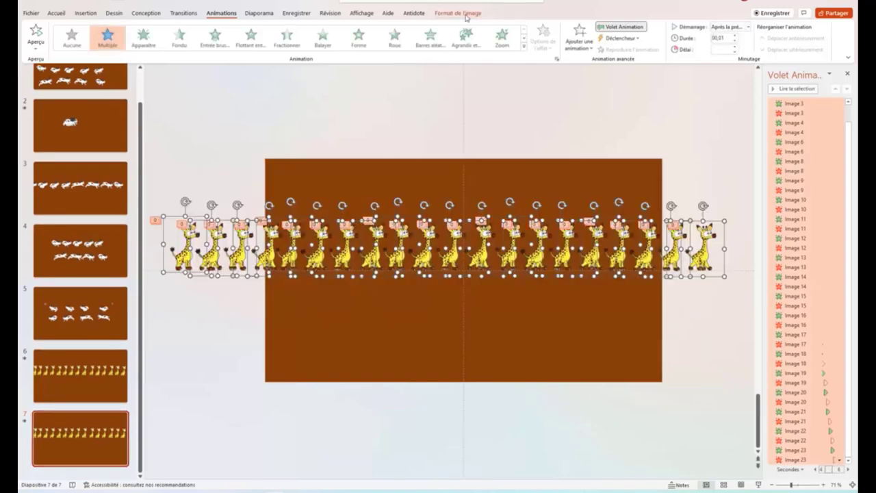
left_click(464, 14)
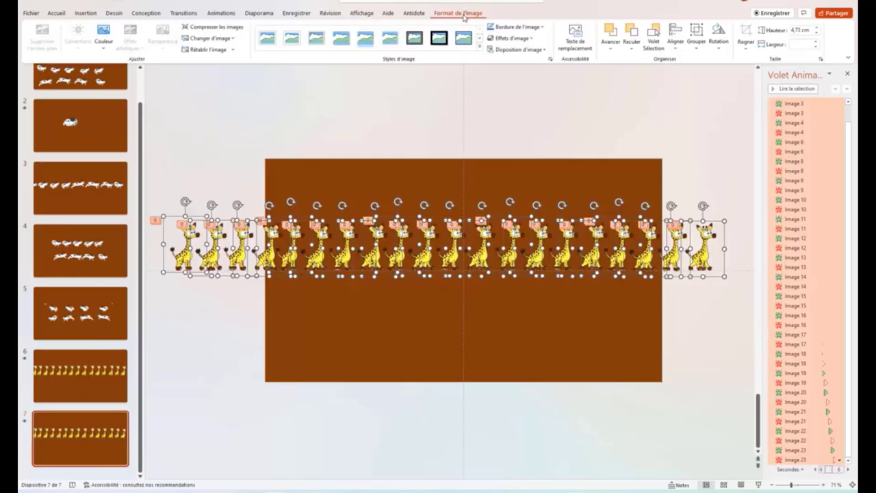
left_click(675, 49)
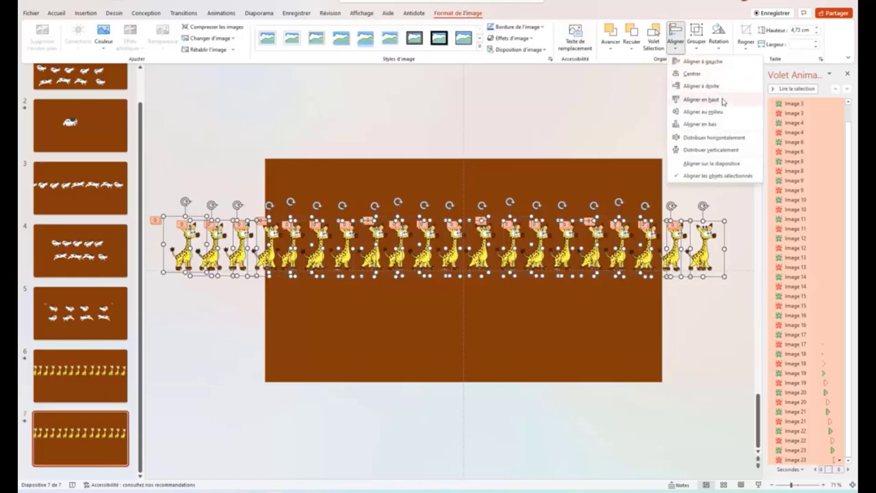
left_click(692, 73)
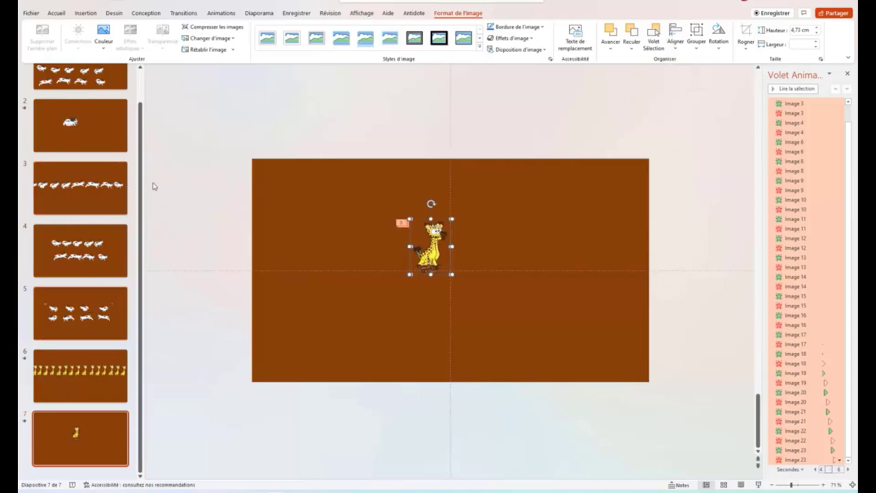
left_click(30, 13)
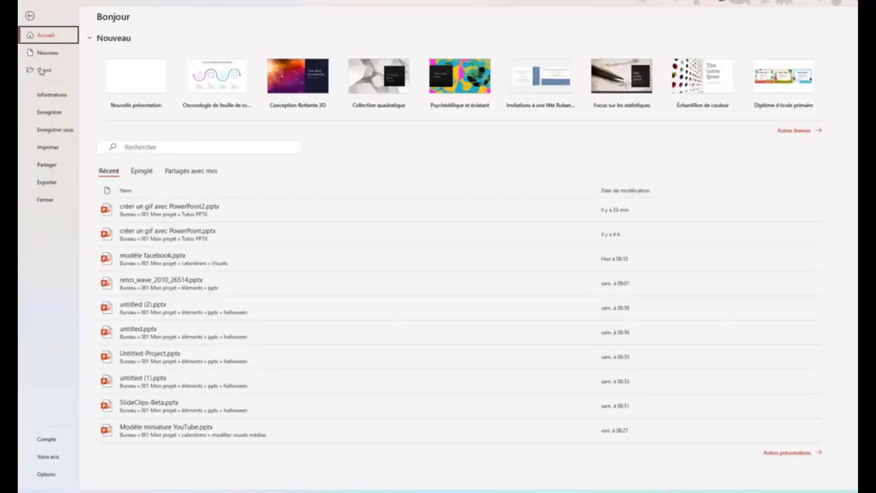
- Choose animated GIF export at Grande 720p quality with a transparent background
left_click(47, 182)
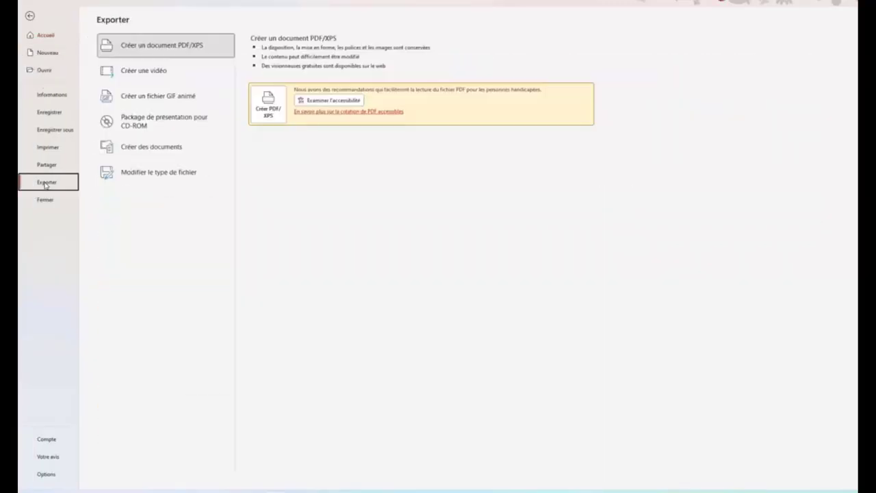
left_click(135, 99)
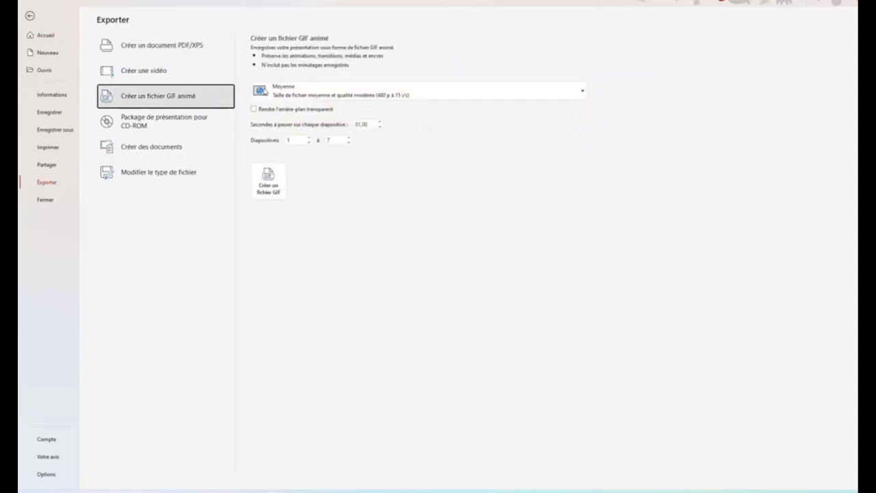
left_click(342, 92)
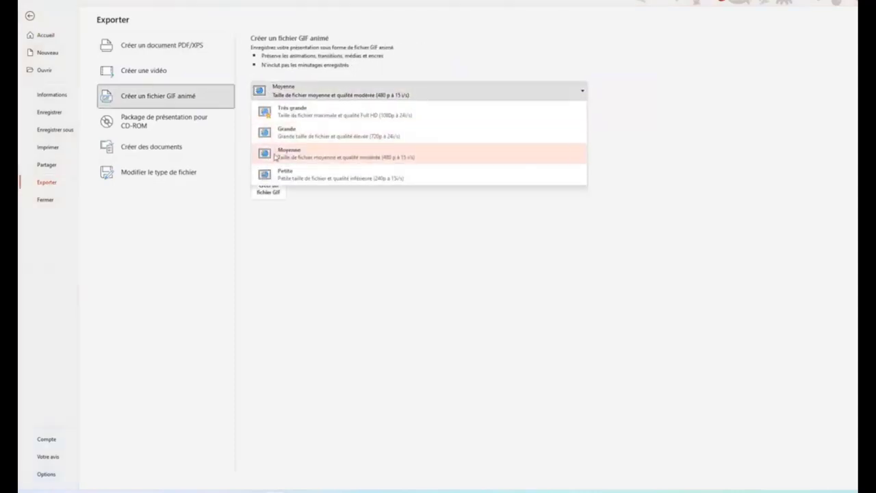
left_click(281, 134)
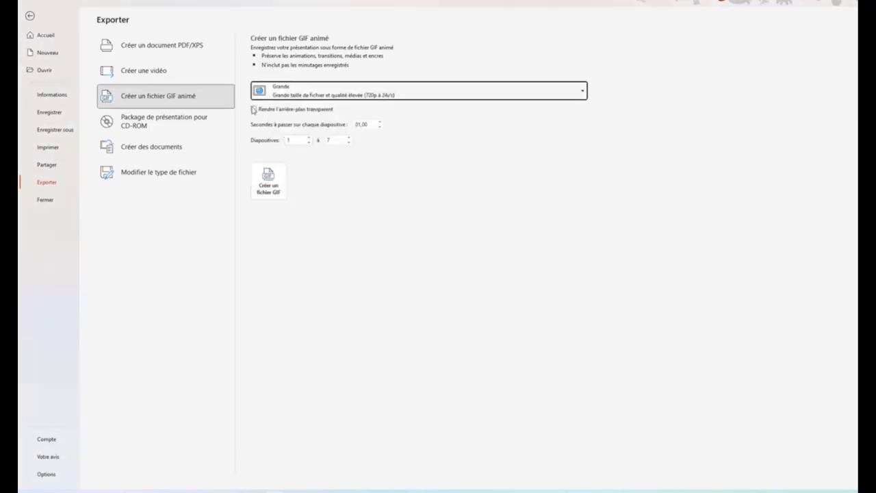
left_click(254, 109)
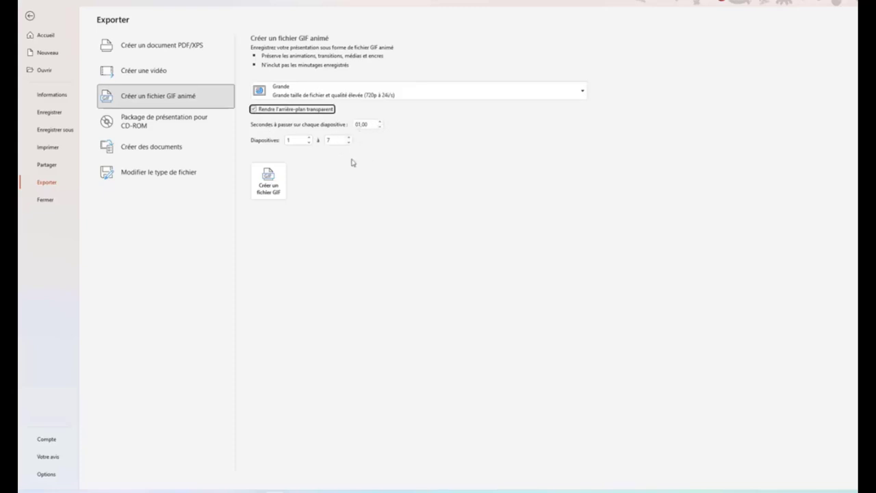
- Limit the export to slide 7 and save the GIF to the Bureau folder
left_click(308, 140)
type("7")
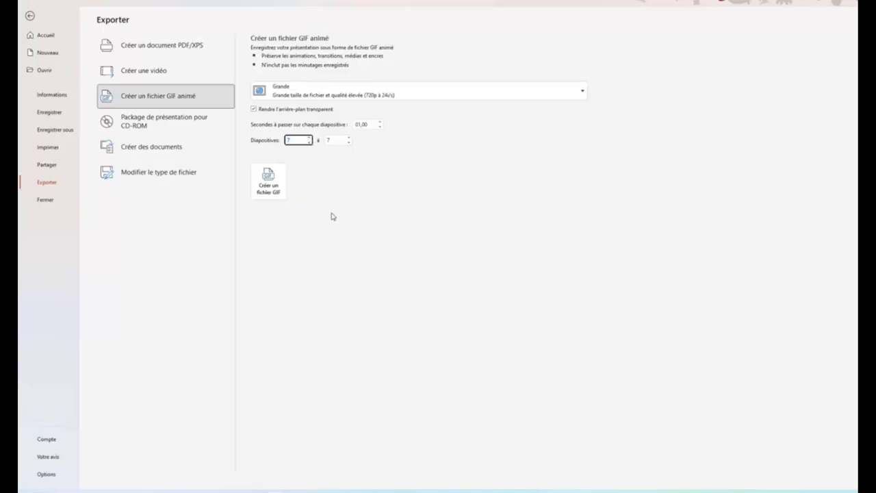
key("Tab")
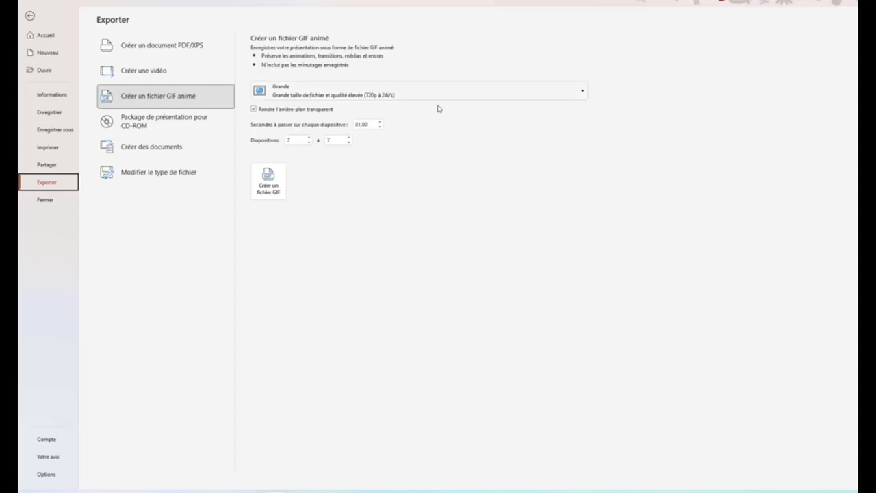
left_click(269, 176)
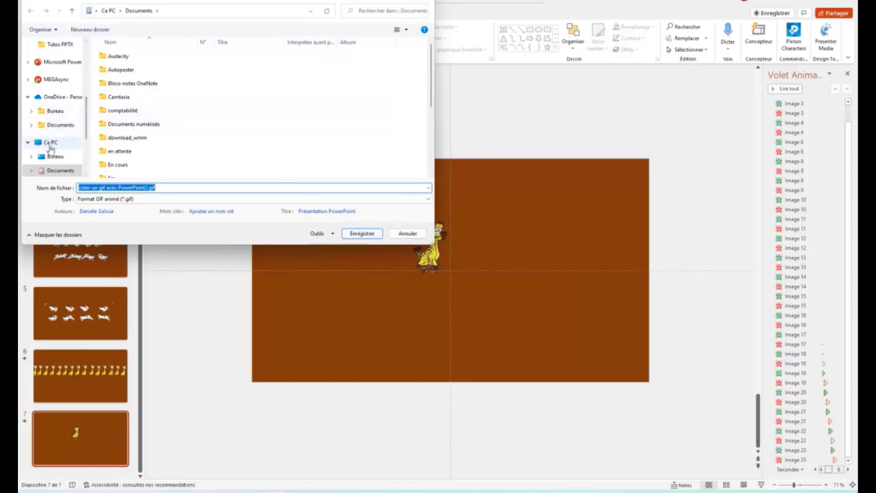
left_click(52, 159)
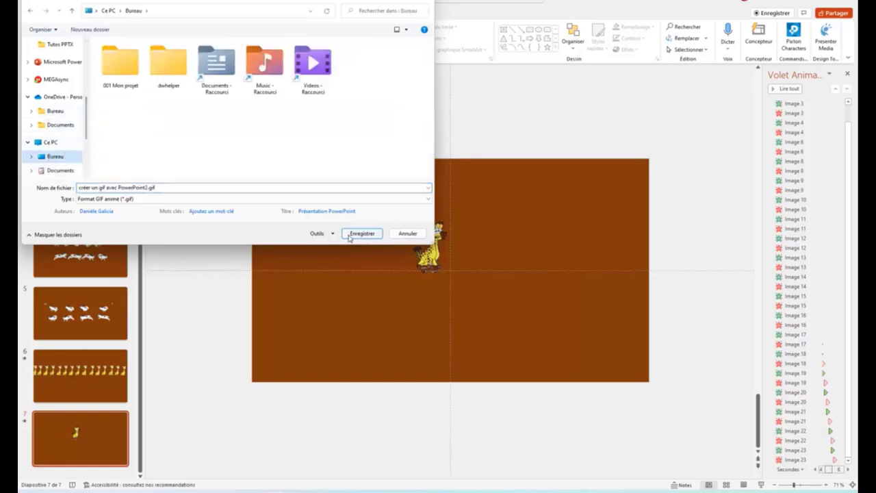
left_click(350, 236)
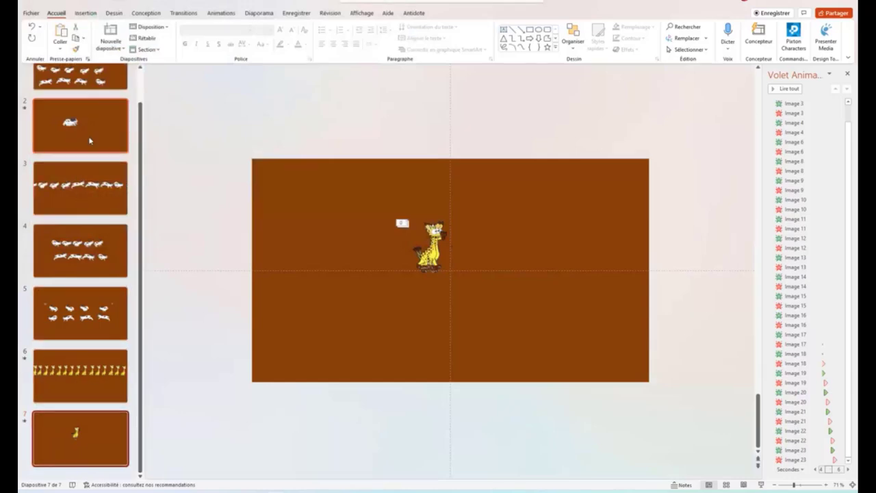
- Add a blank slide 8 and insert créer un gif avec PowerPoint2.gif from the Desktop
right_click(102, 441)
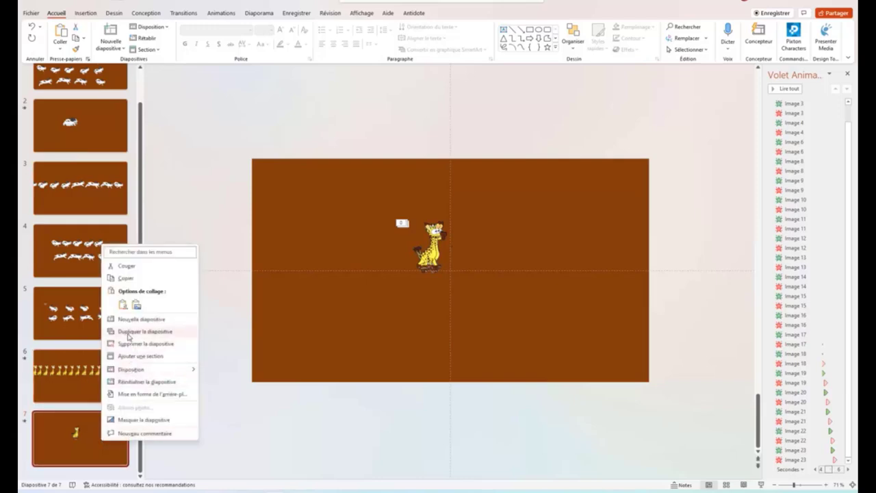
left_click(129, 319)
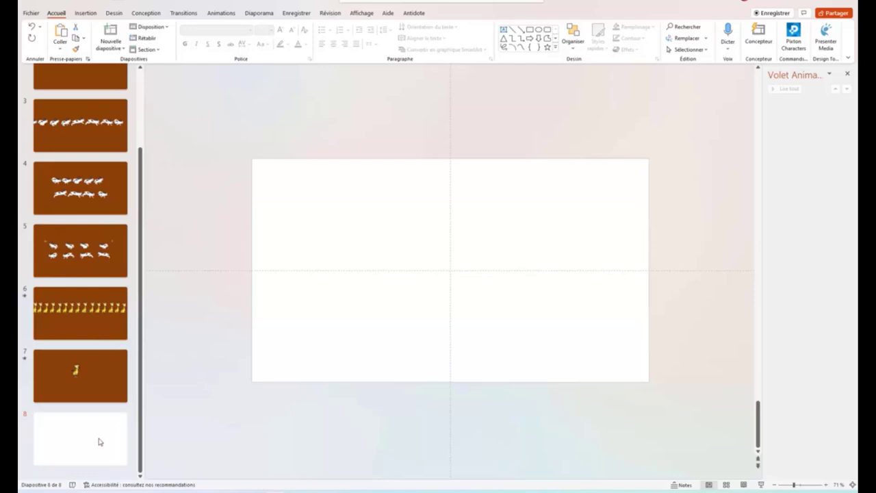
left_click(85, 13)
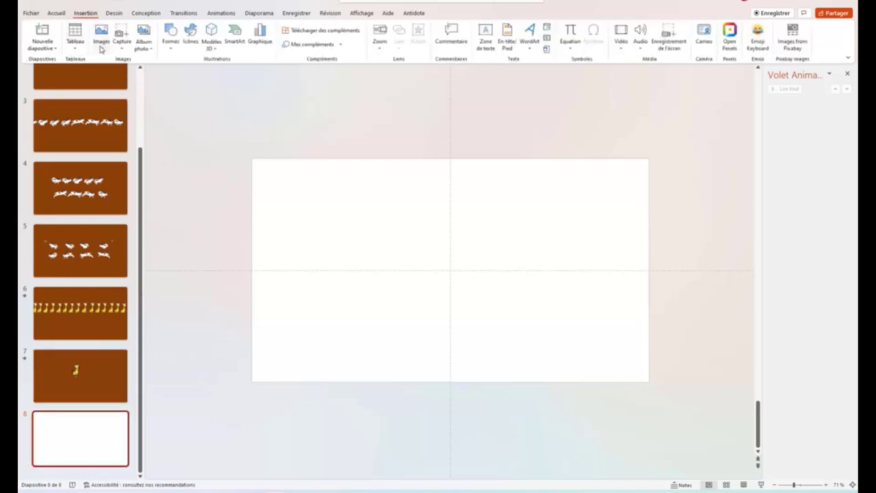
left_click(101, 48)
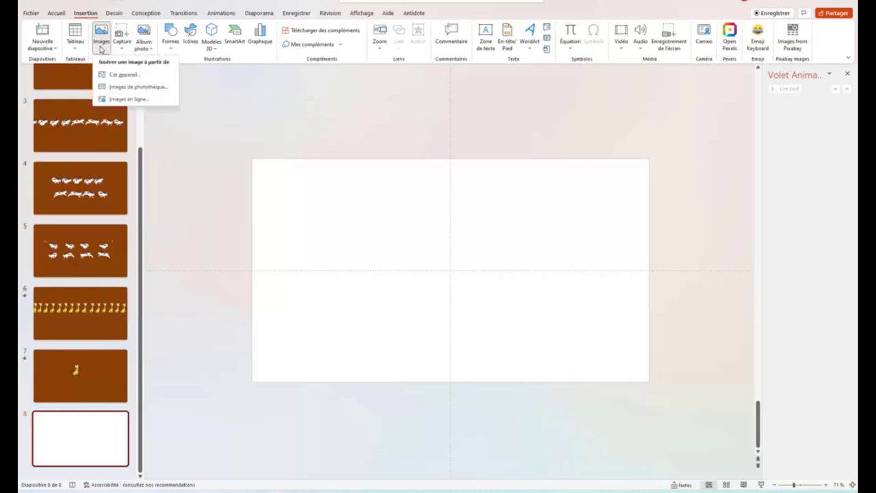
left_click(118, 74)
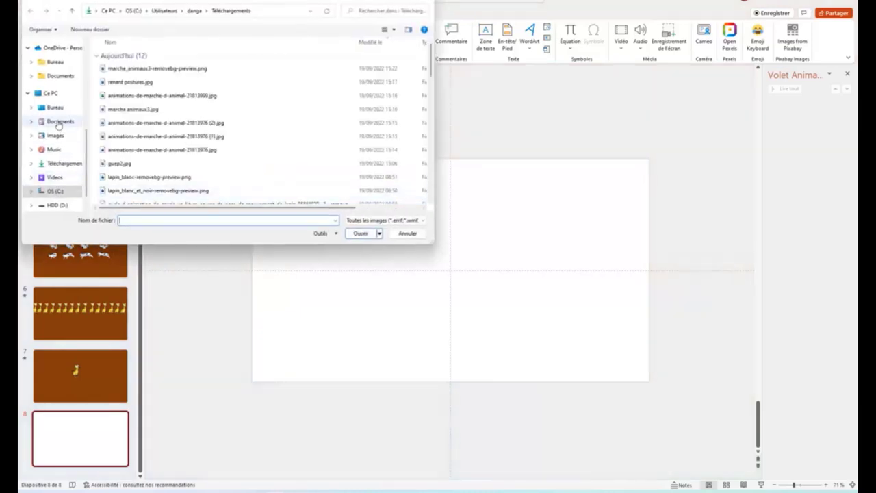
left_click(54, 107)
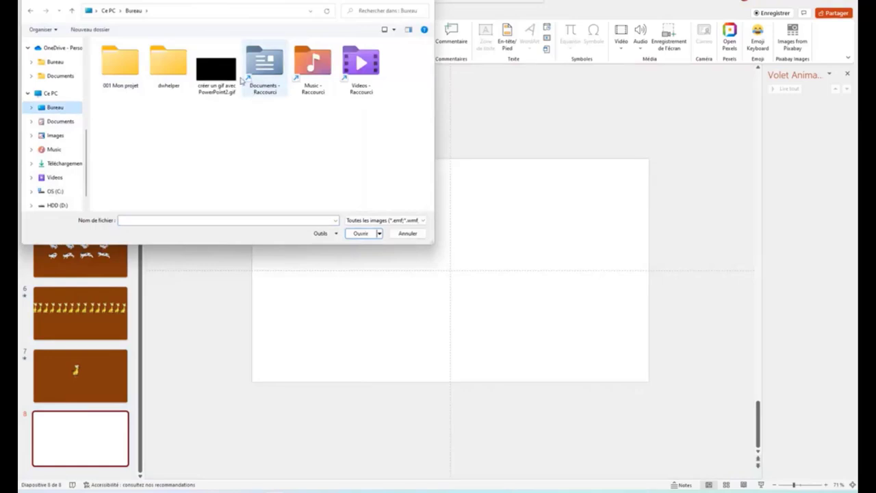
left_click(206, 76)
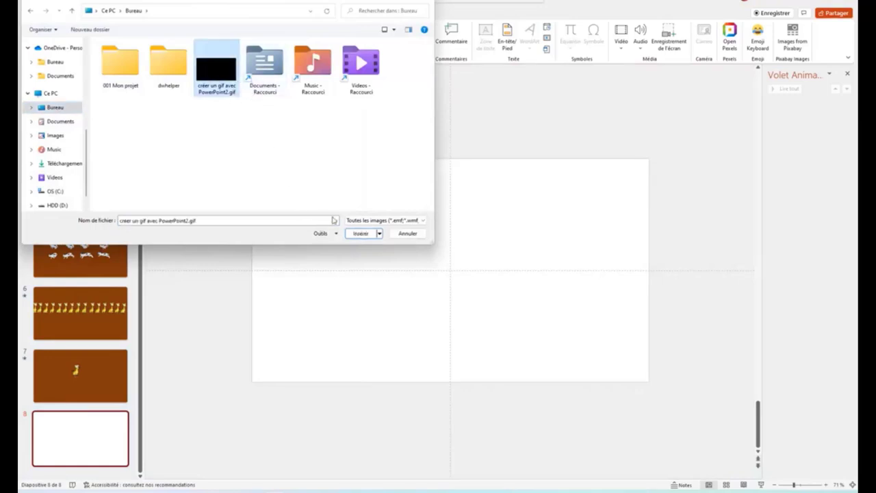
left_click(362, 234)
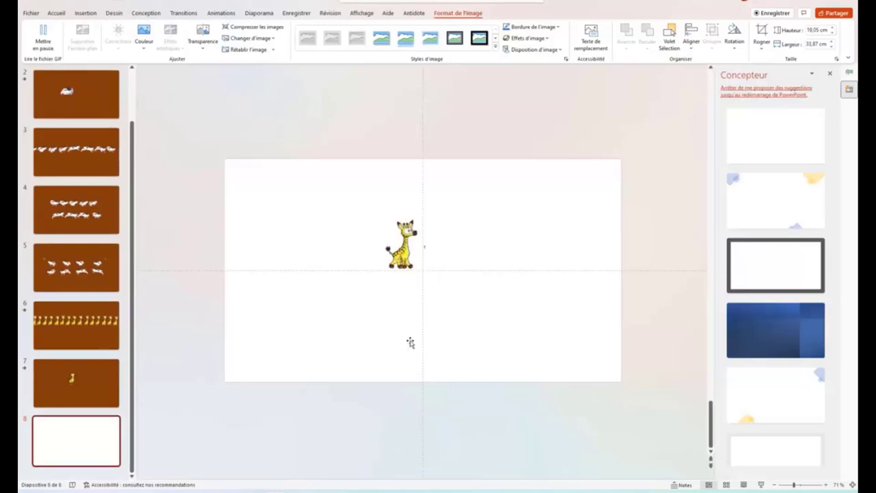
- Play slide 8 as a slide show, exit, and pause the giraffe GIF
left_click(761, 484)
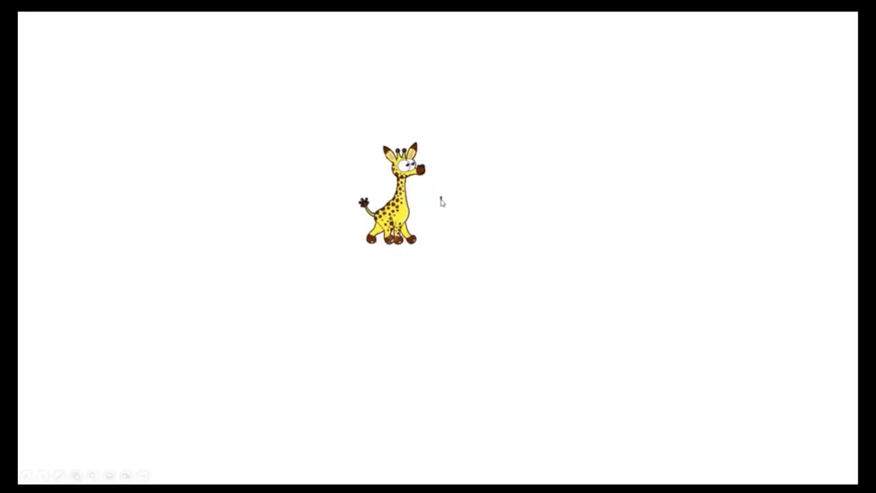
key("Escape")
left_click(261, 376)
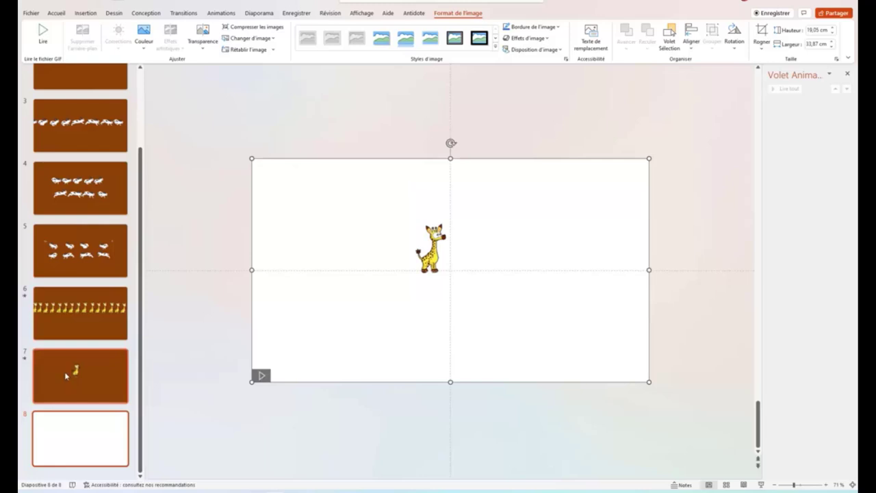
- On slide 6, select the right-hand giraffes of the row one by one
left_click(61, 332)
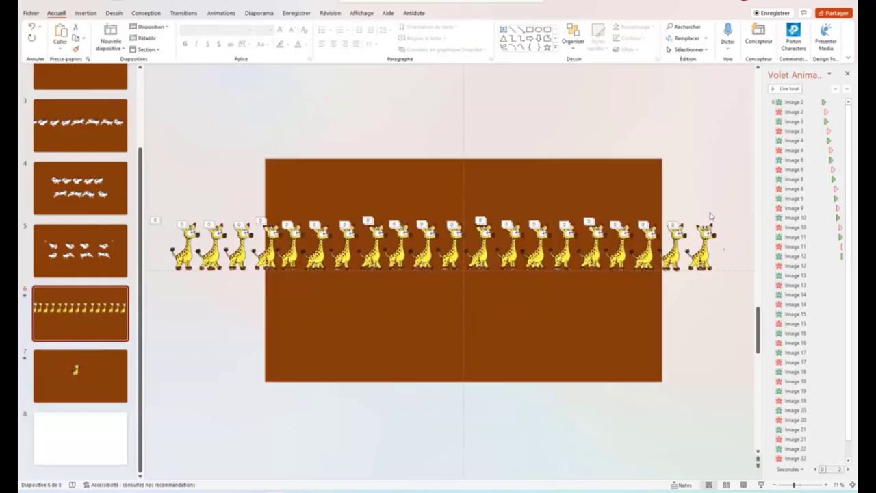
left_click(709, 246)
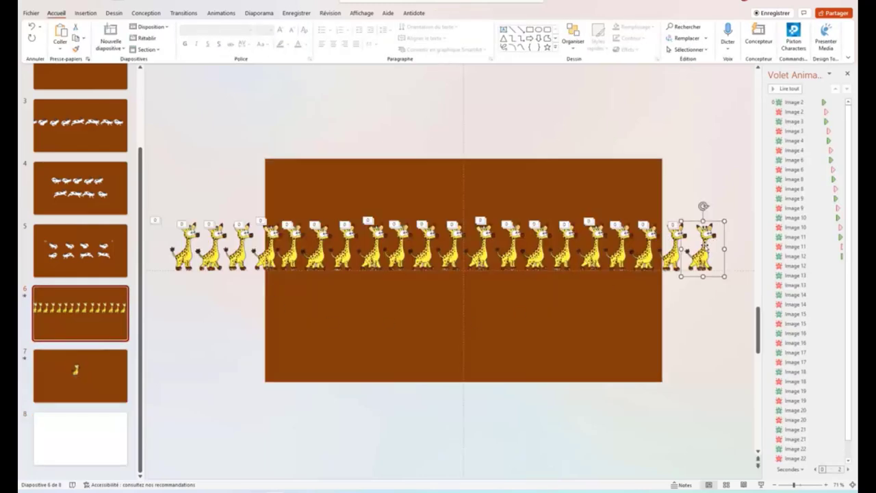
left_click(675, 250, "shift")
left_click(646, 258, "shift")
left_click(627, 259, "shift")
left_click(619, 256, "shift")
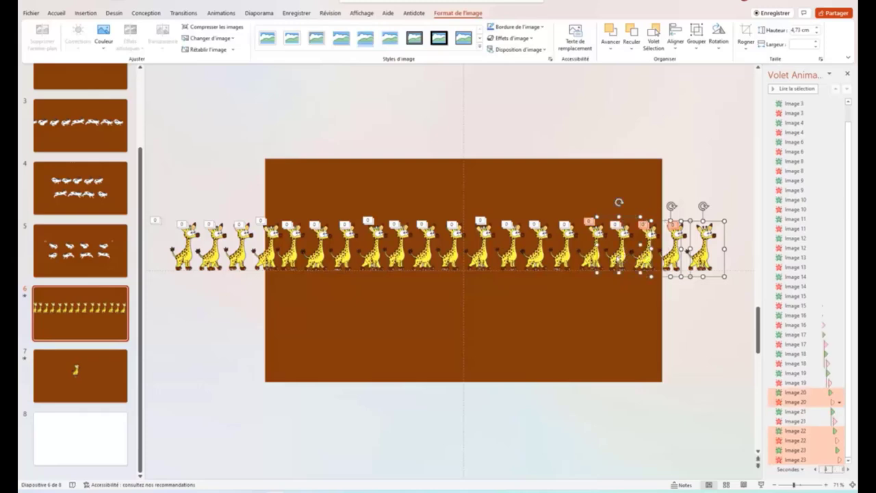
left_click(592, 258, "shift")
left_click(565, 260, "shift")
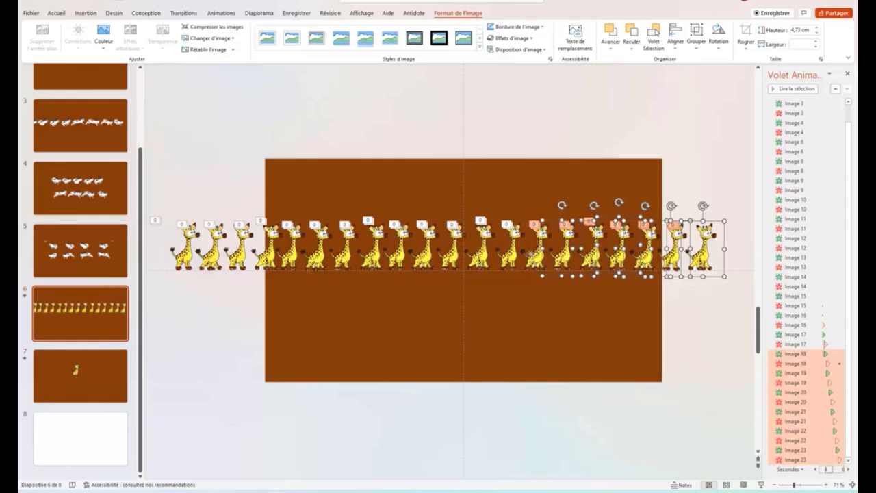
left_click(513, 257, "shift")
left_click(487, 262, "shift")
left_click(453, 258, "shift")
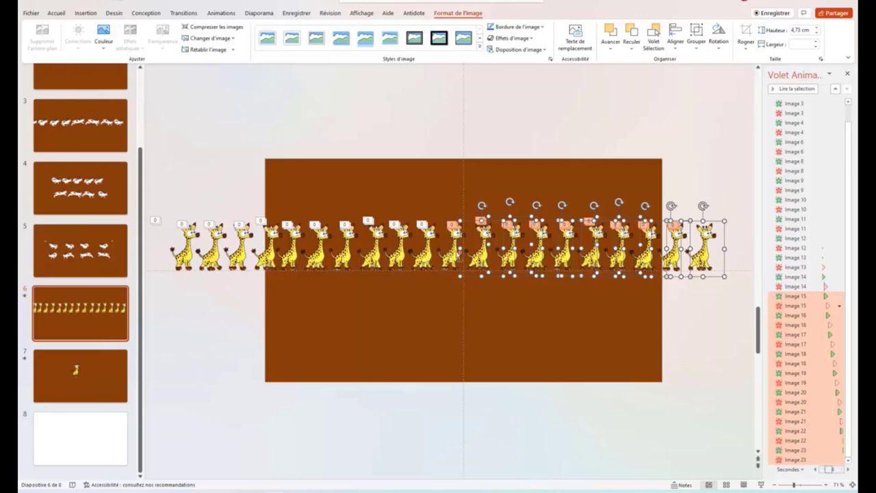
left_click(449, 258, "shift")
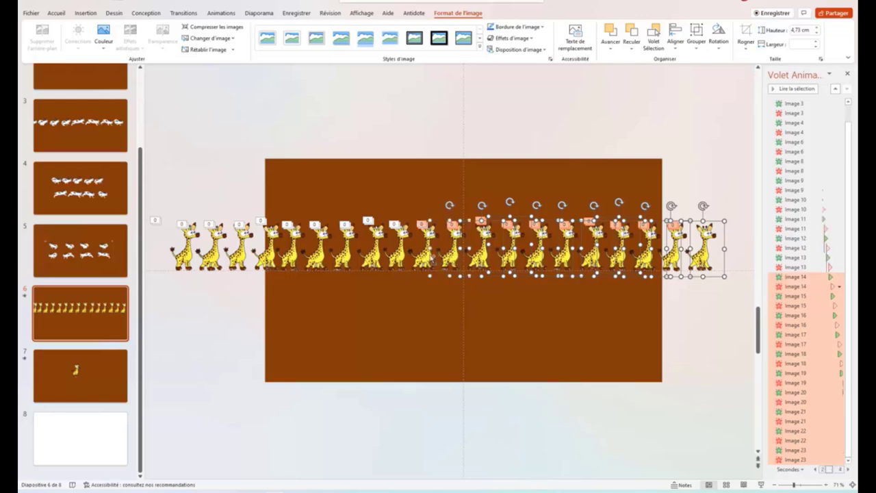
left_click(423, 254, "shift")
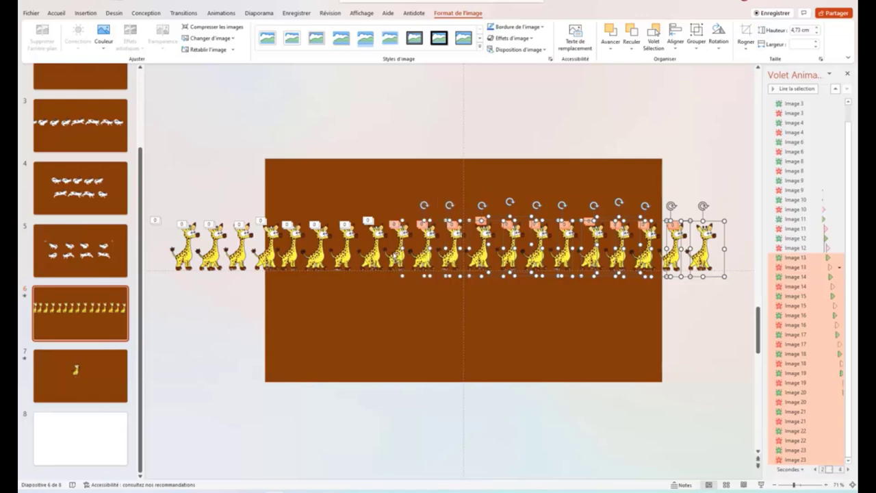
left_click(393, 254, "shift")
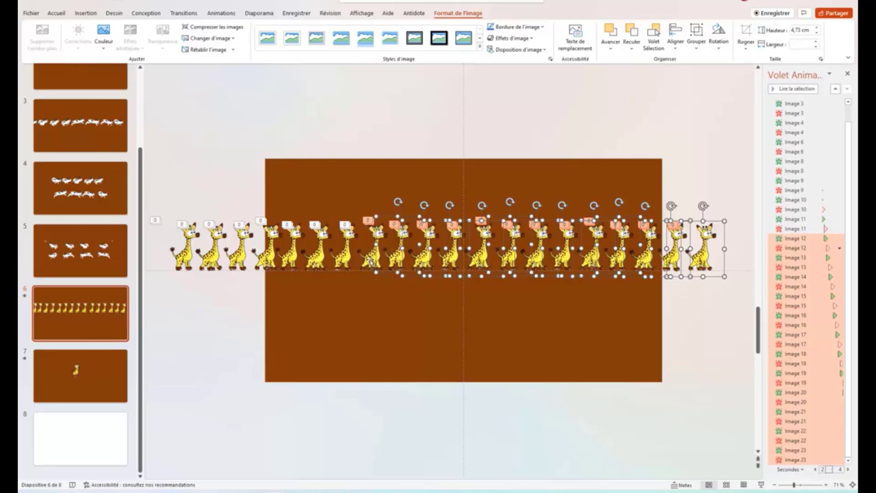
- Delete those giraffes and drag the remaining eight onto the middle of the slide
key("Delete")
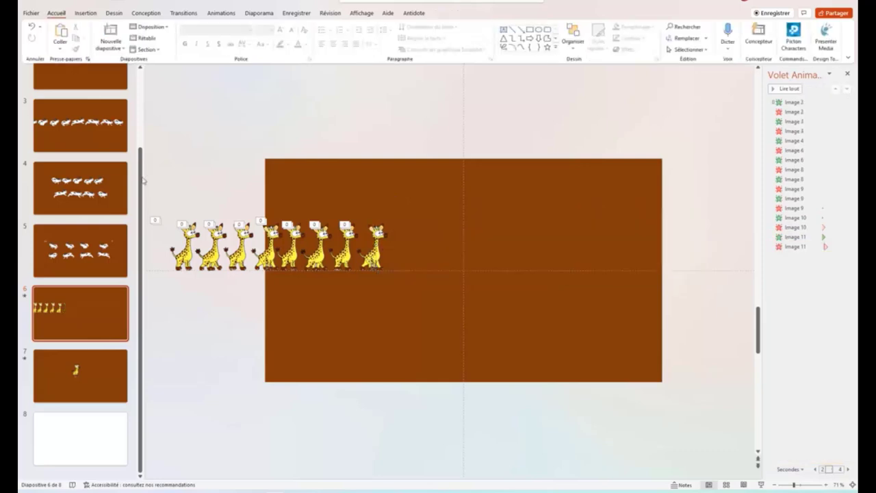
left_click_drag(147, 181, 395, 290)
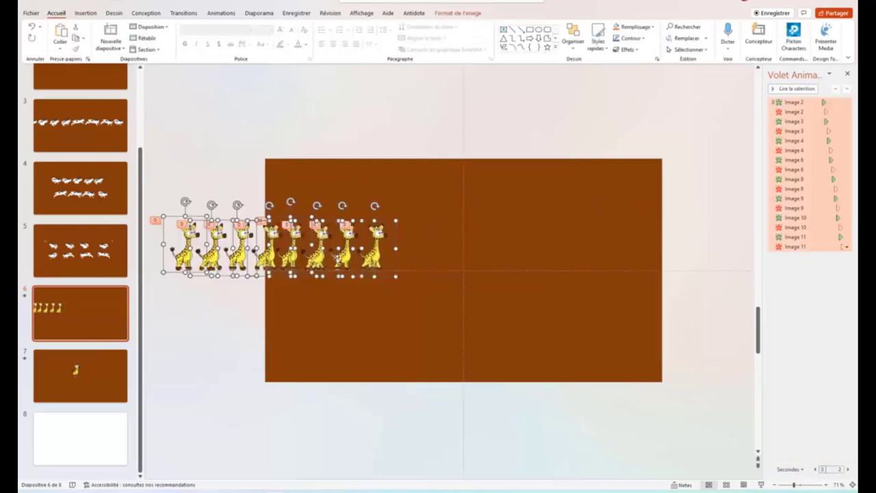
left_click_drag(167, 248, 327, 249)
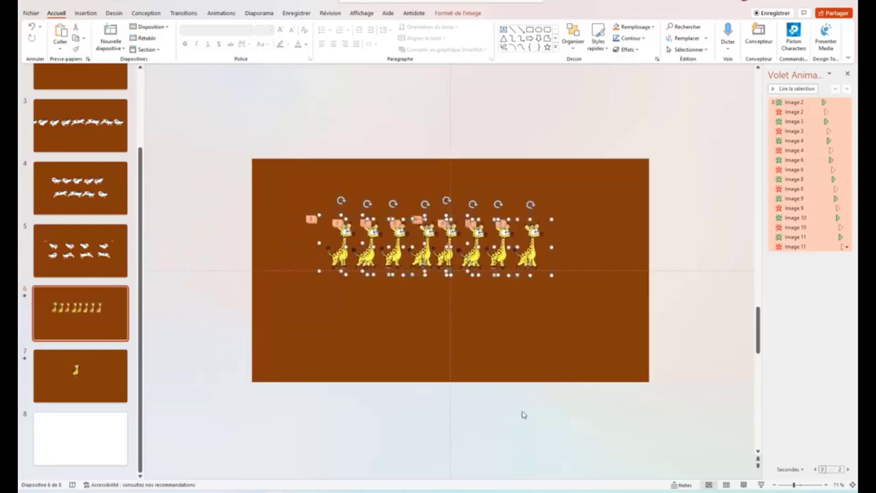
- Export slides from 6 as a transparent-background animated GIF, saving créer un gif avec PowerPoint2.gif on the Desktop
left_click(611, 451)
key("alt+f")
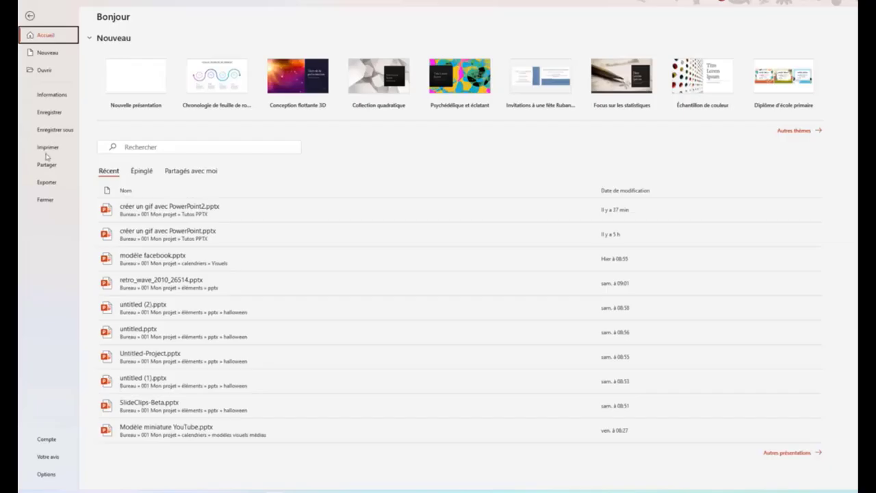
left_click(45, 182)
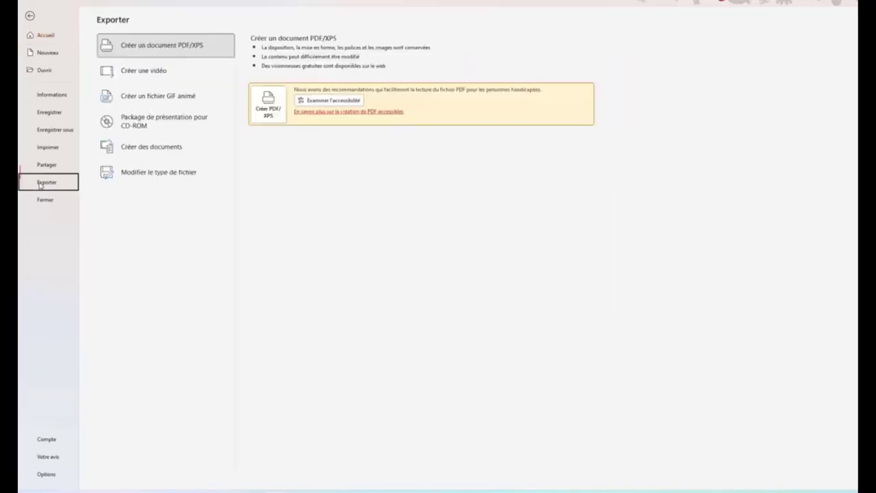
left_click(145, 99)
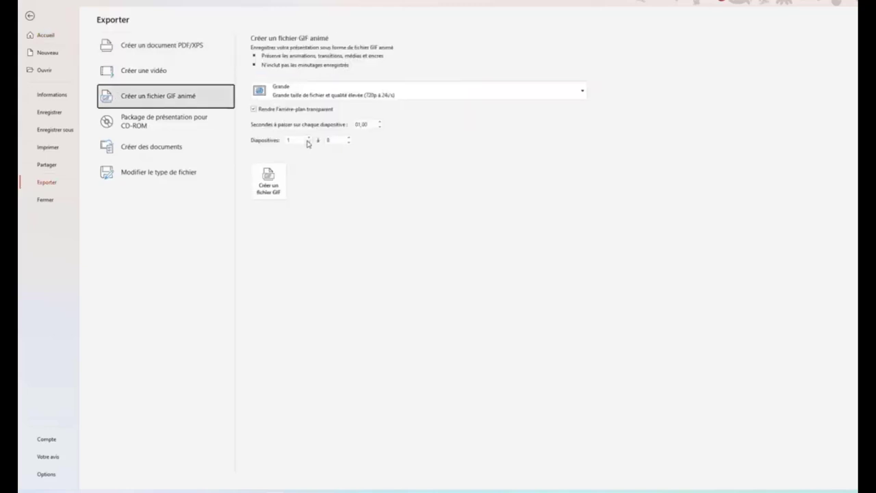
left_click(308, 141)
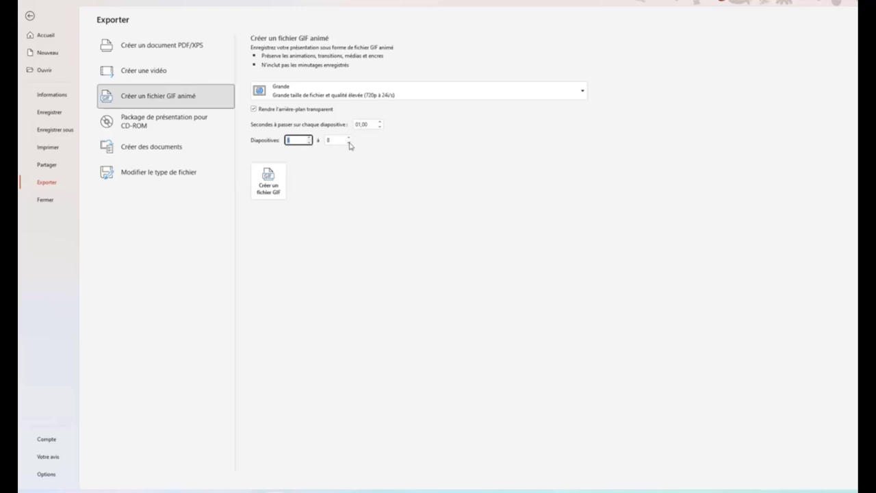
type("6")
key("Tab")
left_click(254, 107)
left_click(267, 184)
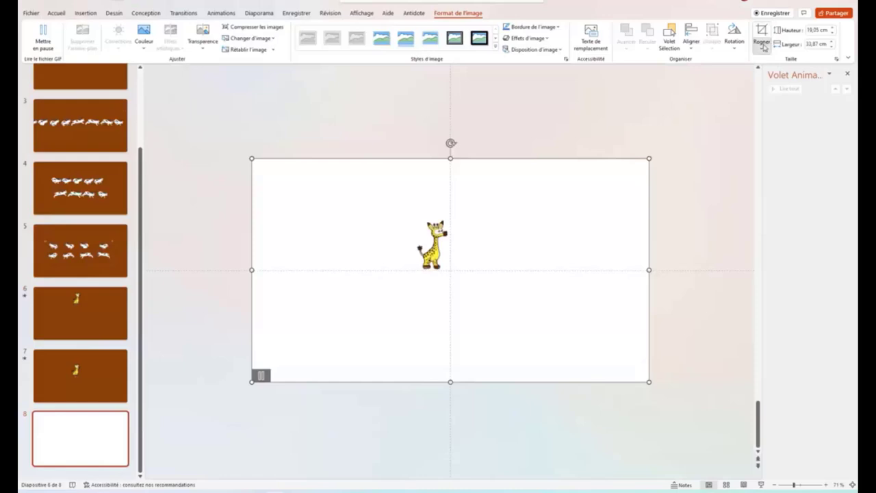
left_click(761, 41)
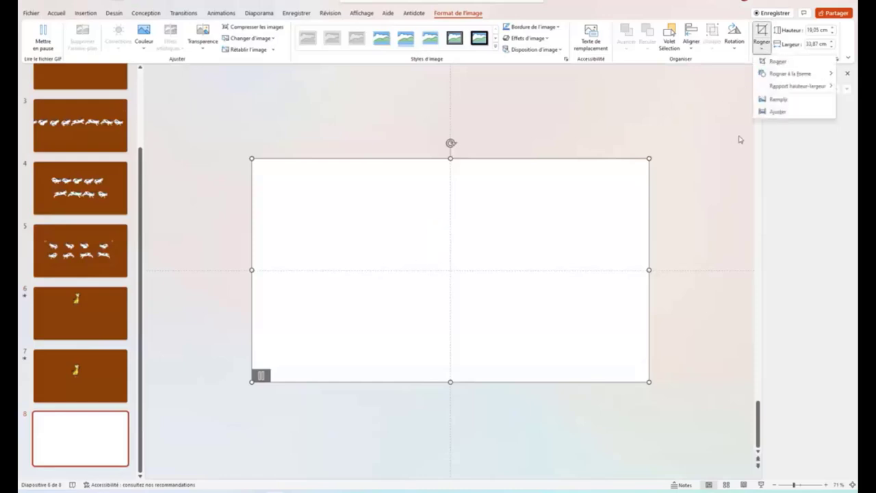
- Crop the first giraffe picture's edge in toward the giraffe
left_click(777, 61)
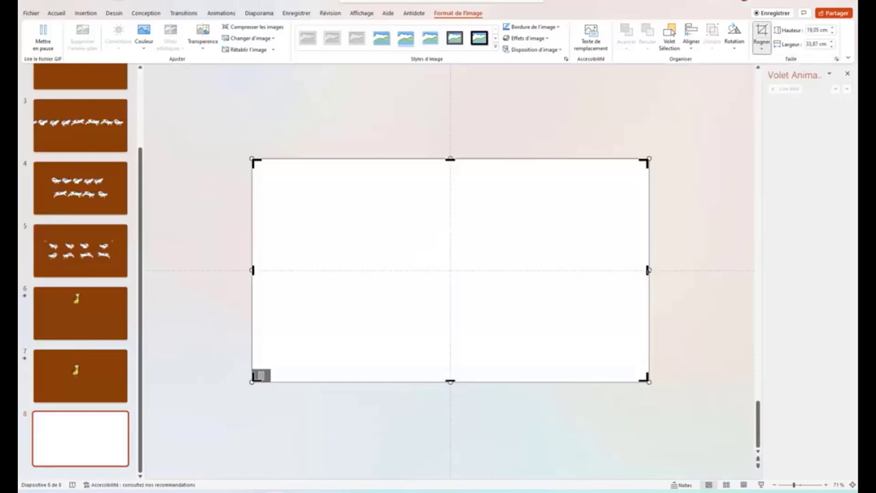
left_click_drag(644, 269, 511, 269)
left_click(319, 326)
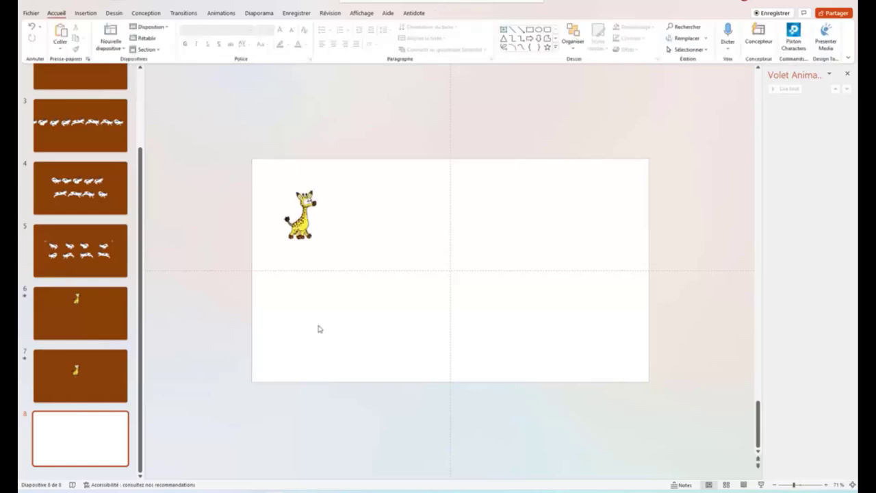
- Insert créer un gif avec PowerPoint3.gif from this device onto slide 8
left_click(83, 14)
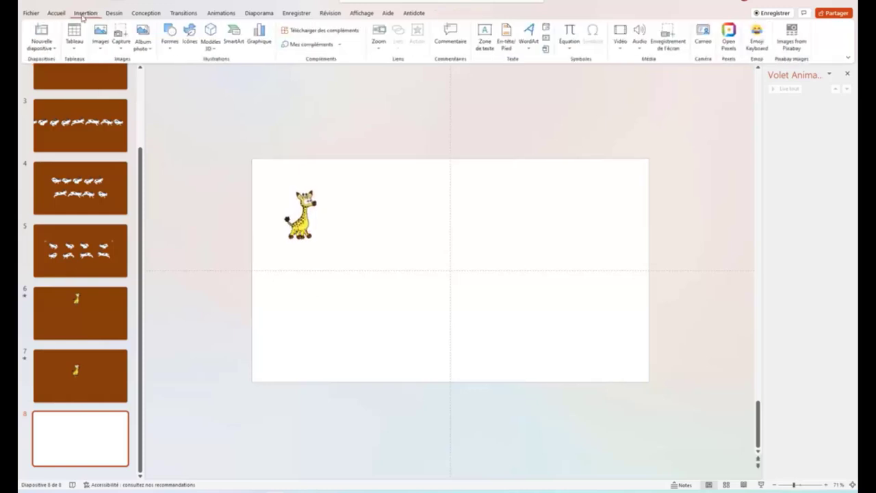
left_click(102, 38)
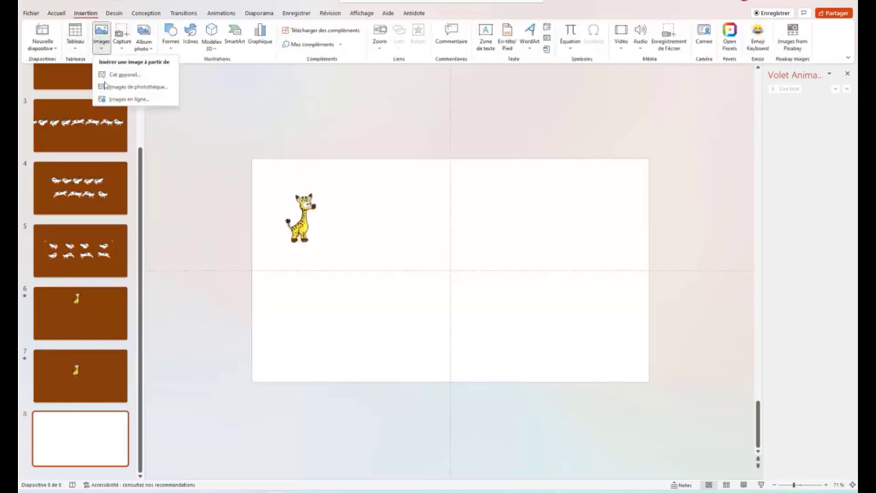
left_click(117, 74)
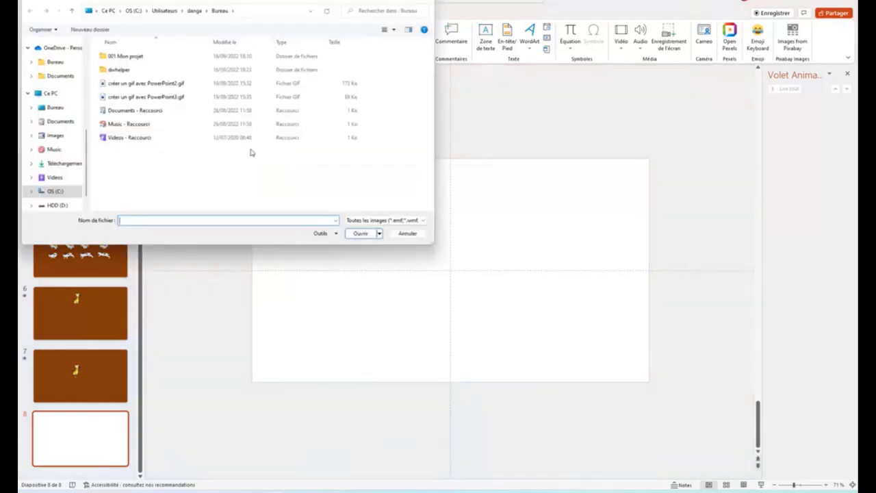
left_click(150, 97)
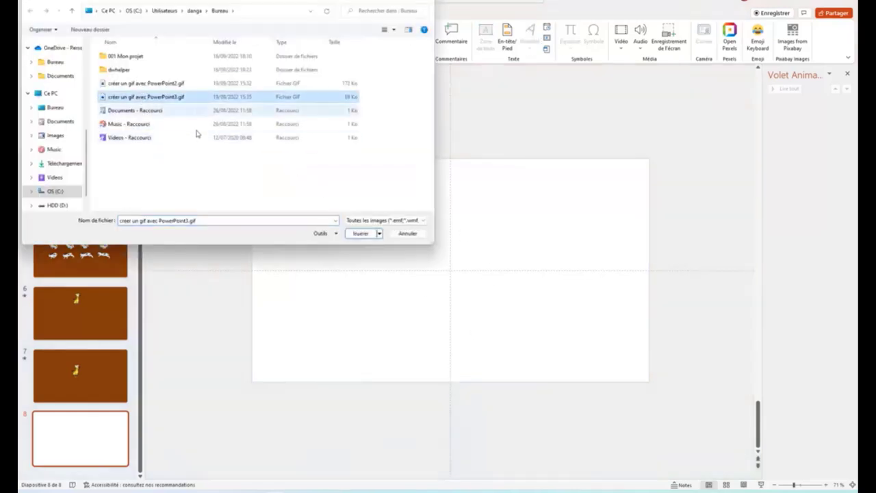
left_click(361, 233)
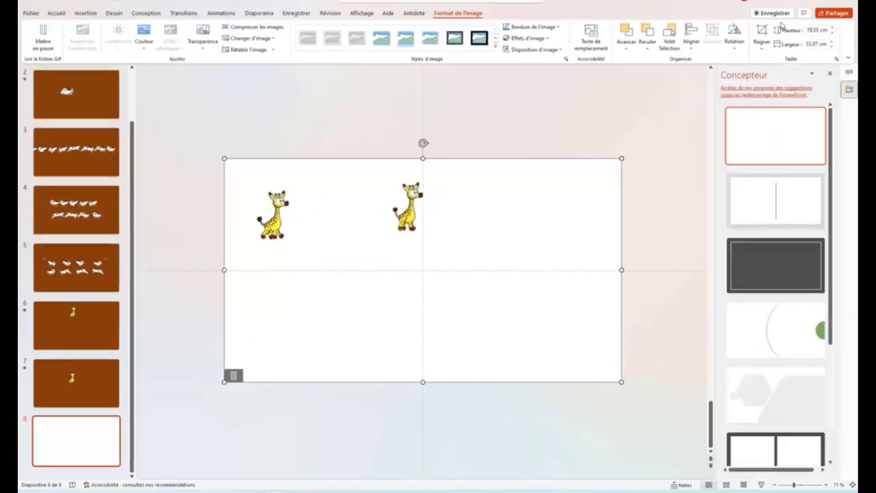
- Crop the second giraffe GIF tightly and drag it just right of the first giraffe
left_click(761, 34)
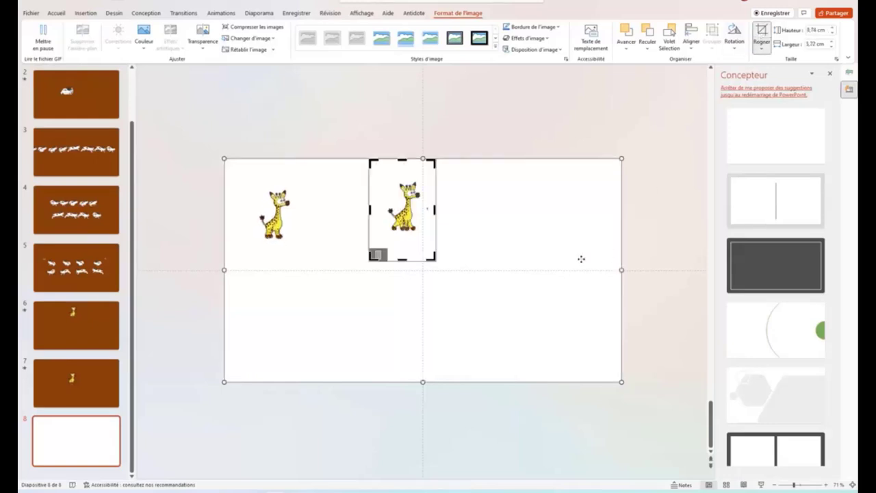
left_click(761, 34)
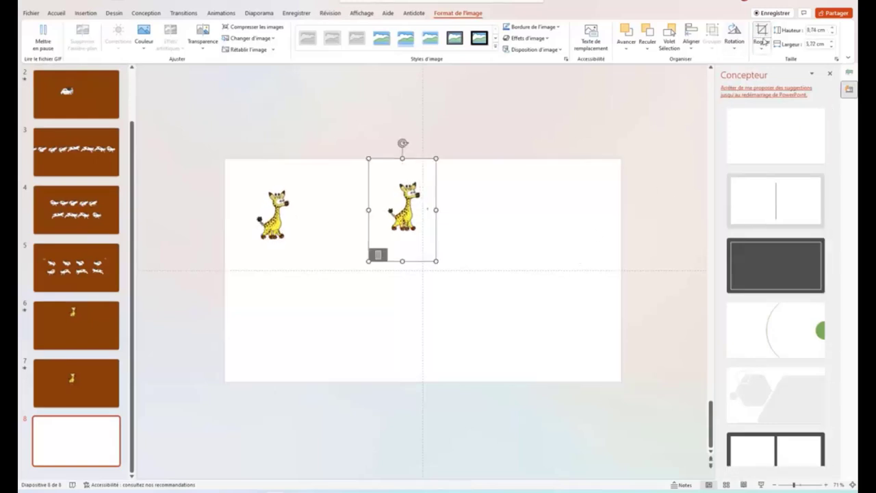
left_click_drag(407, 246, 330, 253)
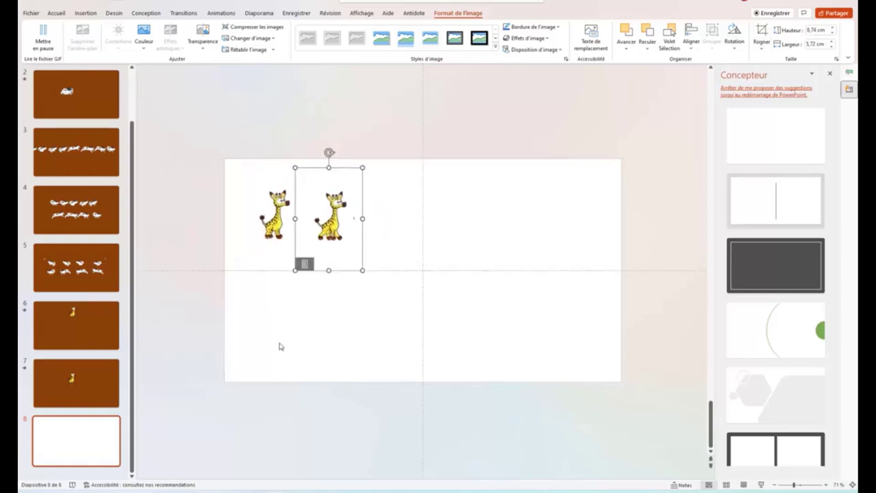
- Preview slide 8 as a slideshow, then restart the paused second giraffe and select it
left_click(761, 485)
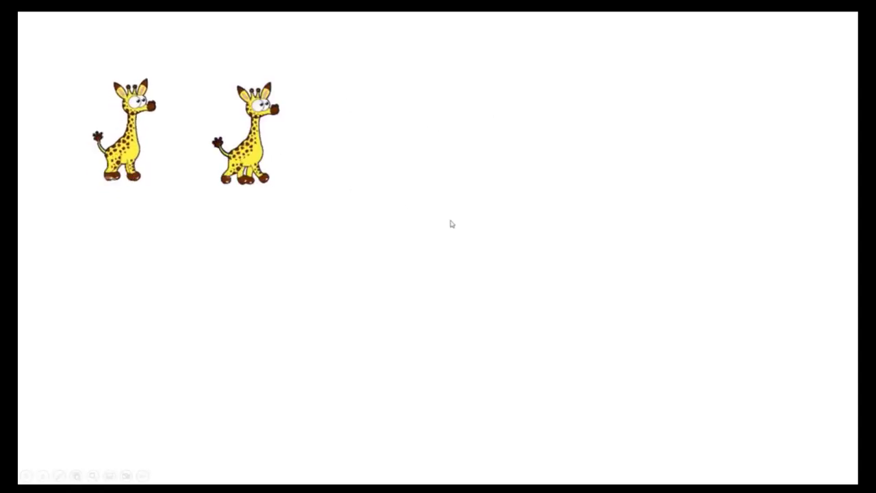
key("Escape")
left_click(381, 360)
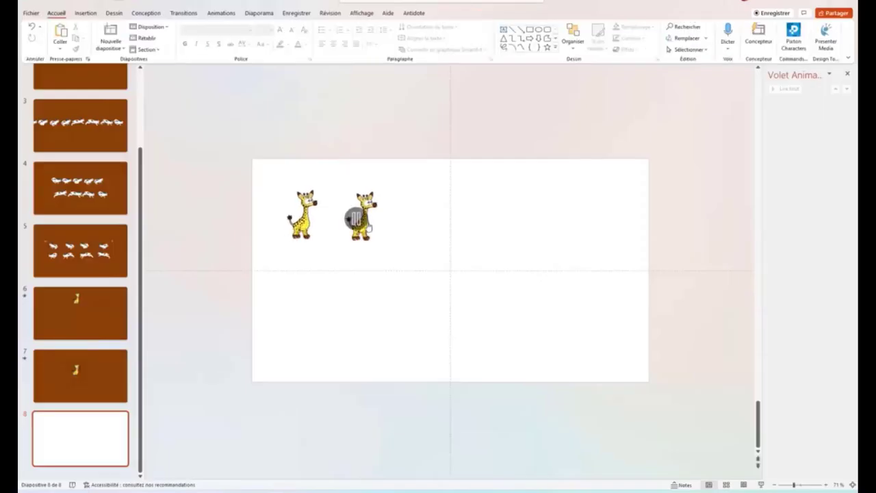
left_click(355, 218)
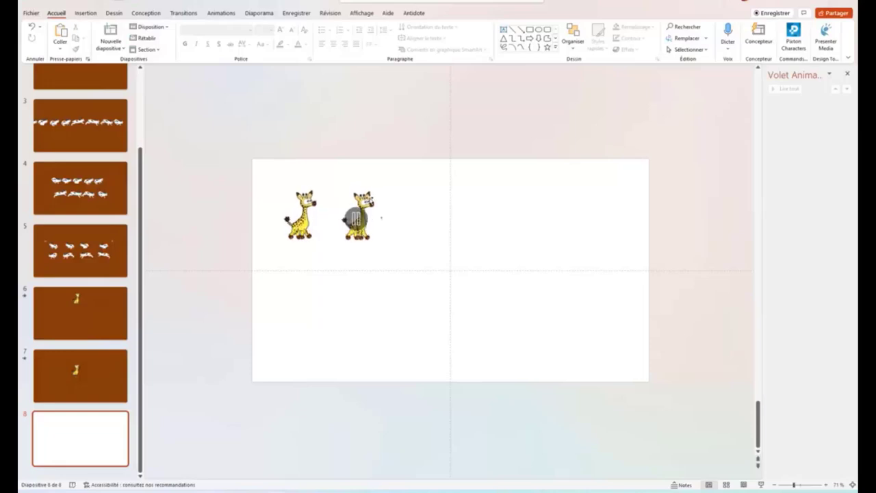
left_click(371, 198)
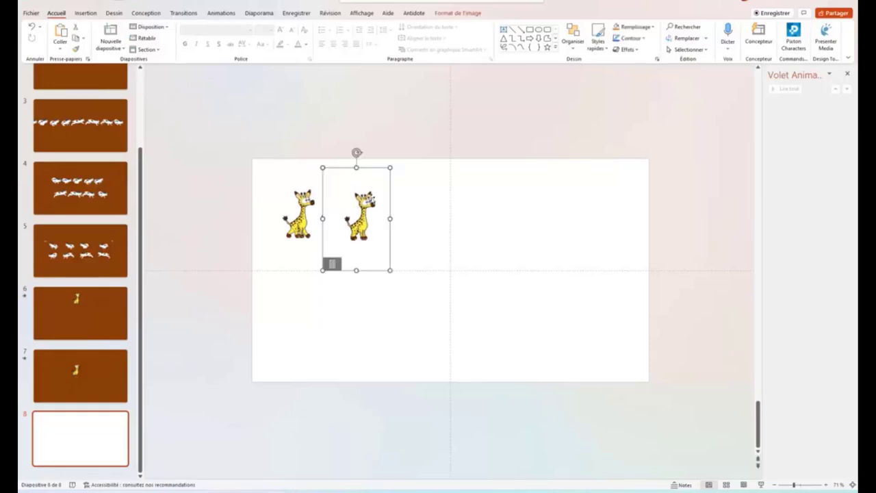
- Apply a Lines motion path to the second giraffe with the Right direction
left_click(221, 13)
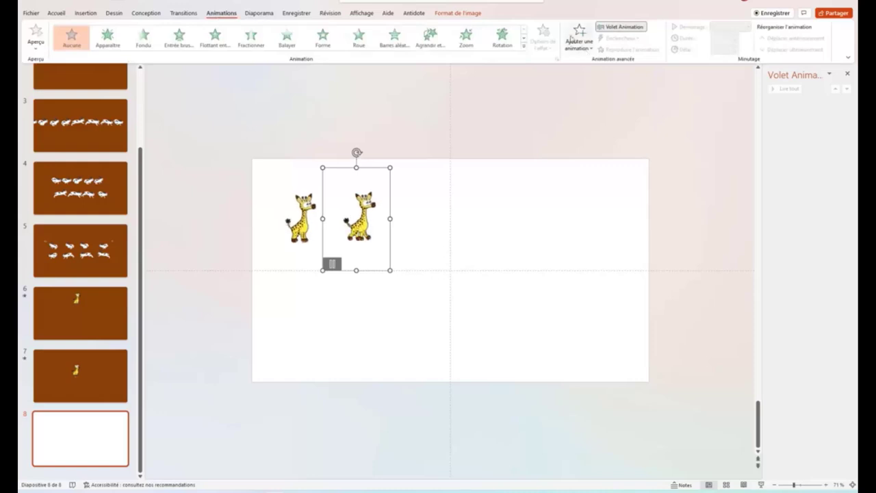
left_click(578, 43)
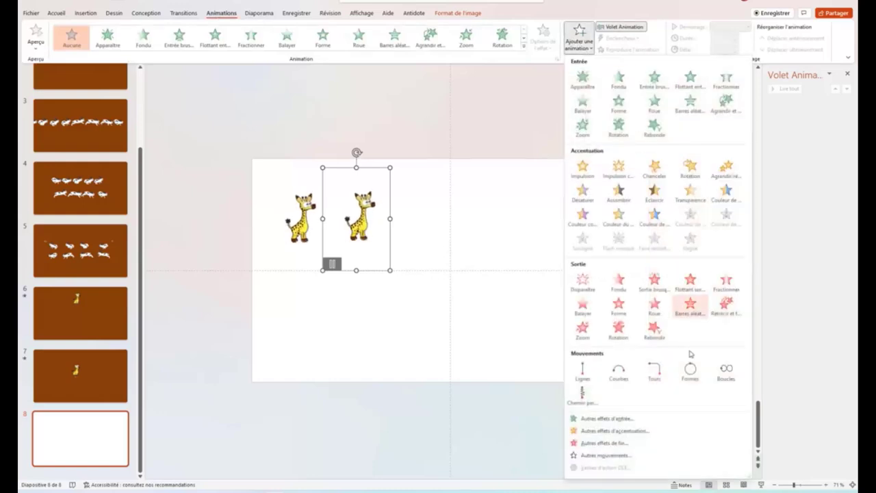
left_click(584, 375)
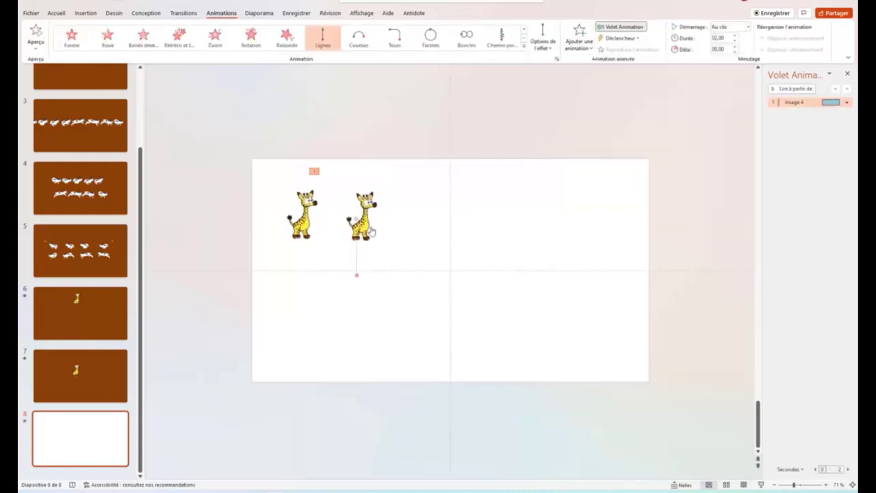
left_click(542, 38)
left_click(578, 123)
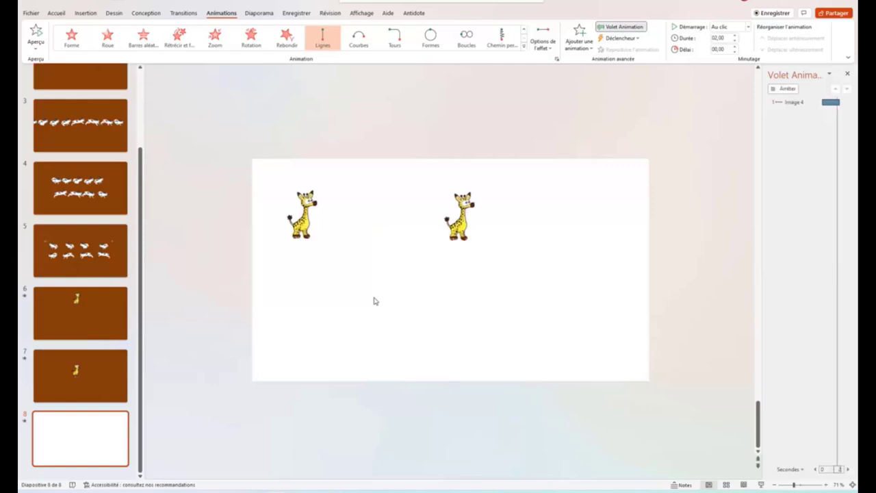
- Preview the rightward giraffe motion in a slideshow and return to editing
left_click(760, 483)
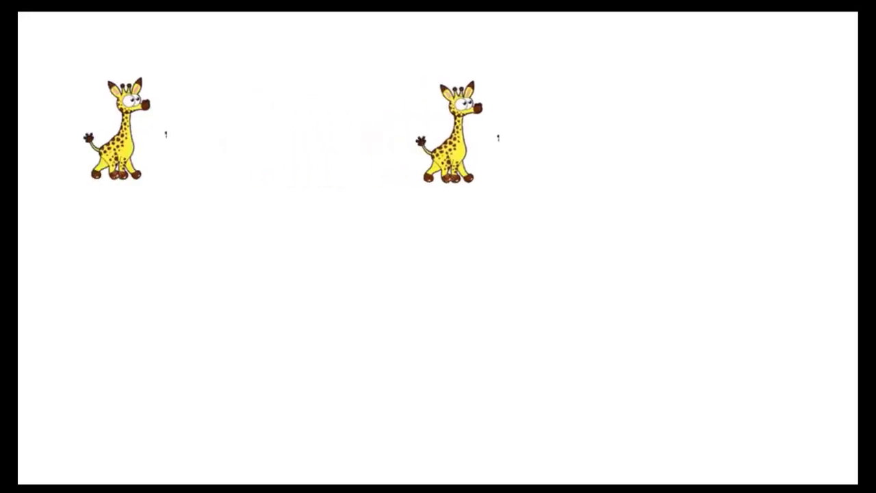
key("Escape")
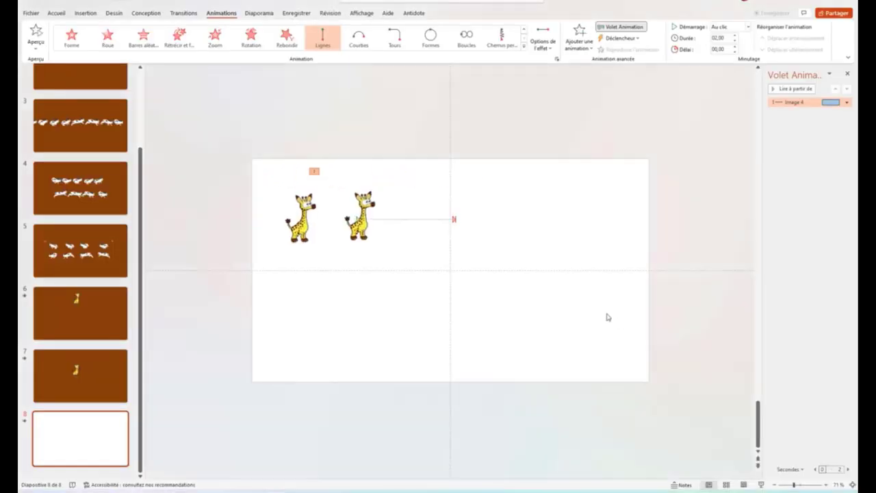
mouse_move(396, 233)
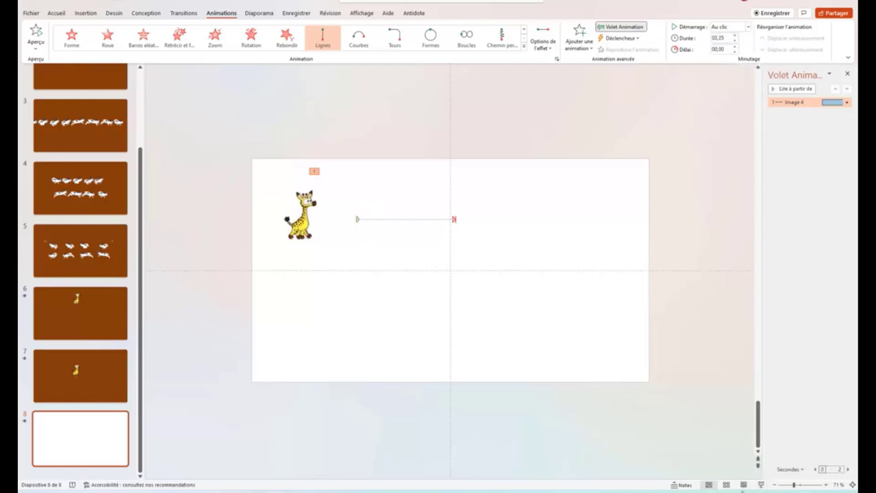
- Preview slide 8 in Slide Show, then switch to slide 4 with the running rabbits
left_click(761, 485)
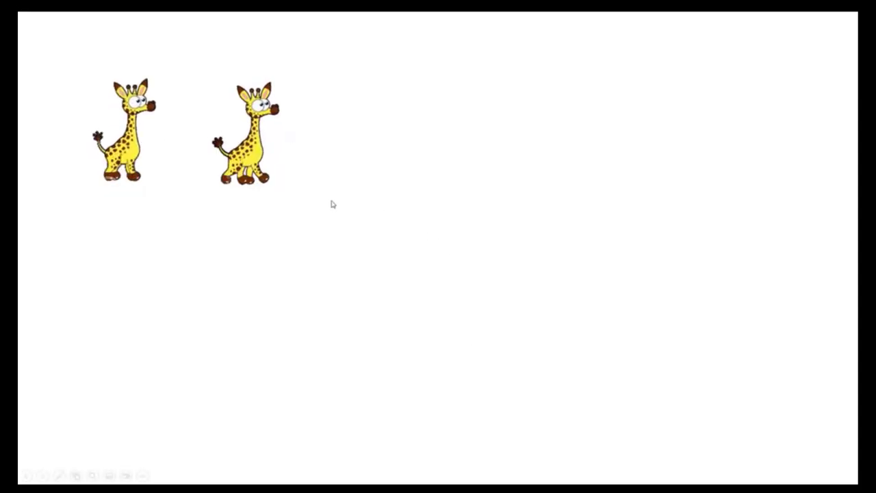
key("Escape")
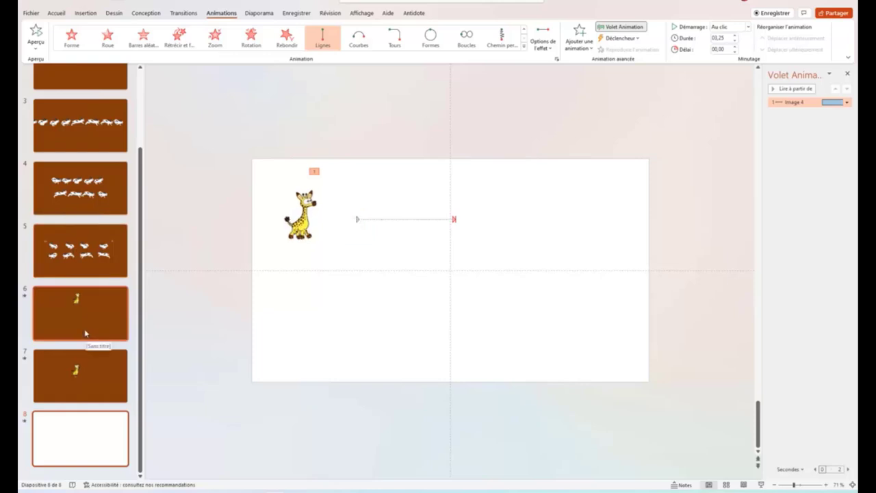
left_click(79, 185)
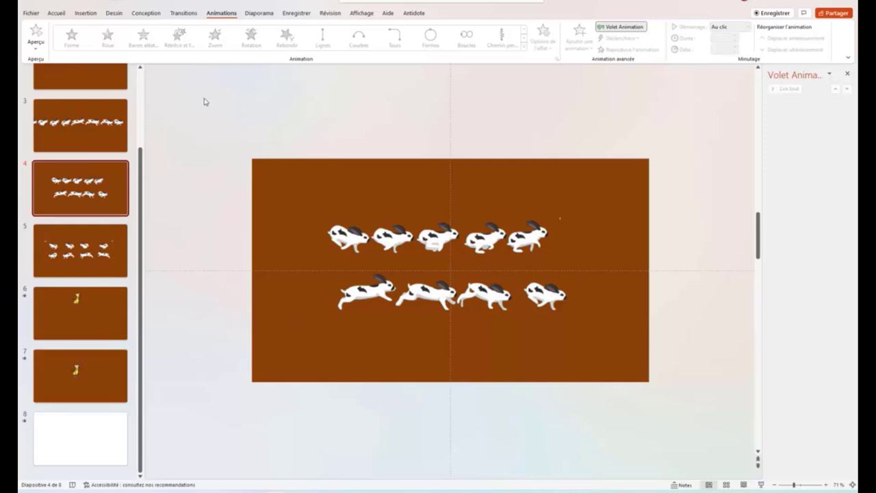
- Go through slide 7 back to slide 8 with the two giraffes
left_click(77, 375)
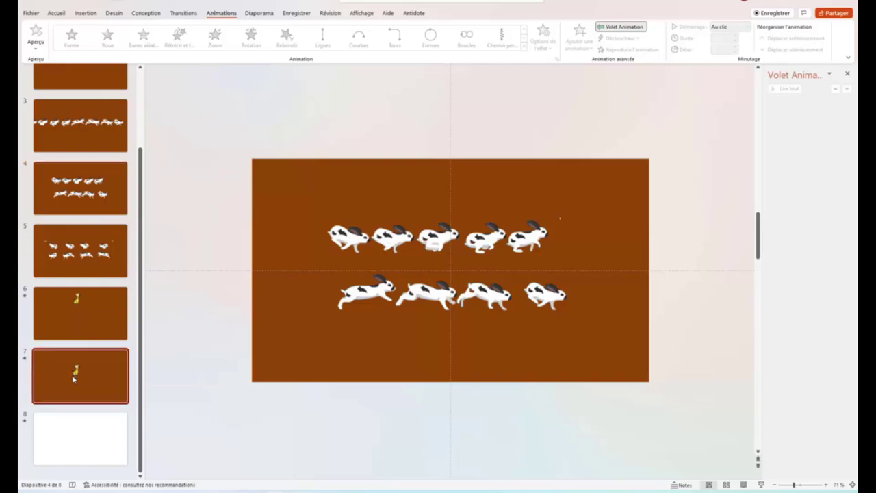
left_click(83, 438)
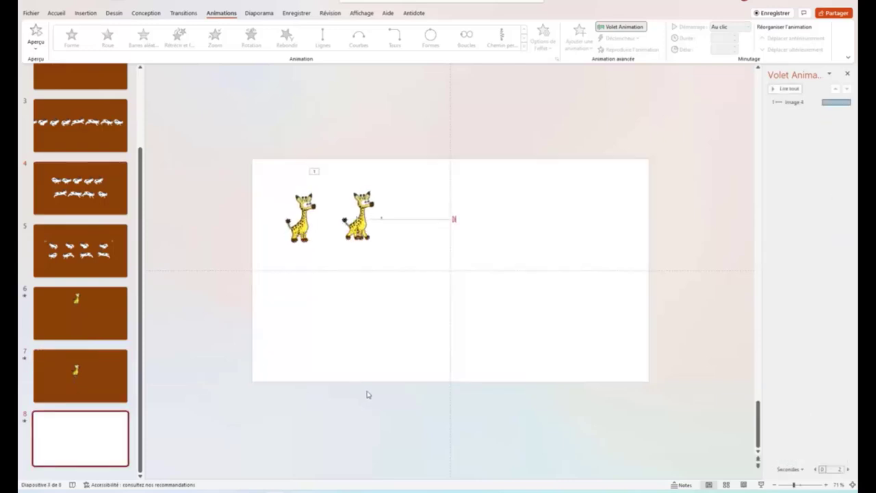